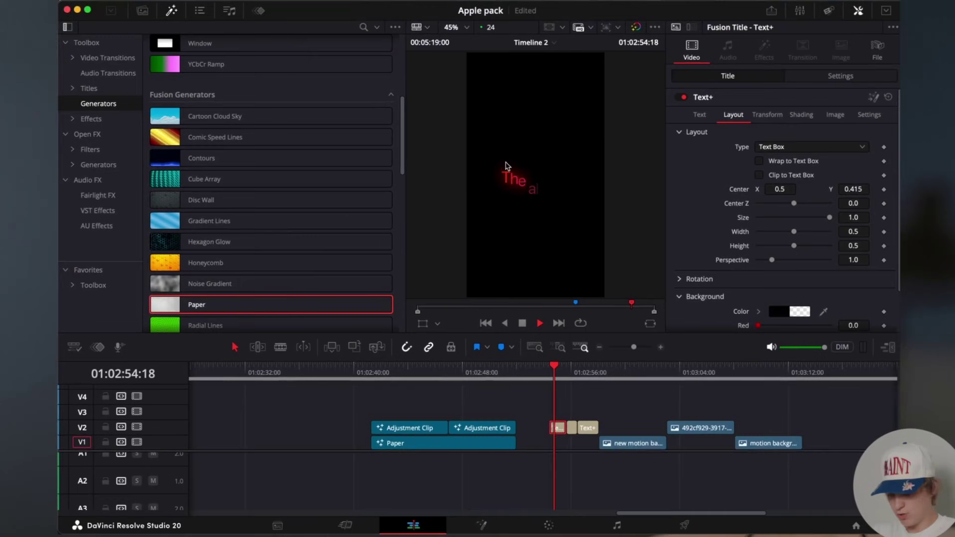
Add a Text+ title on video track 1 at 01:03:19:09, after the existing clips.
key(space)
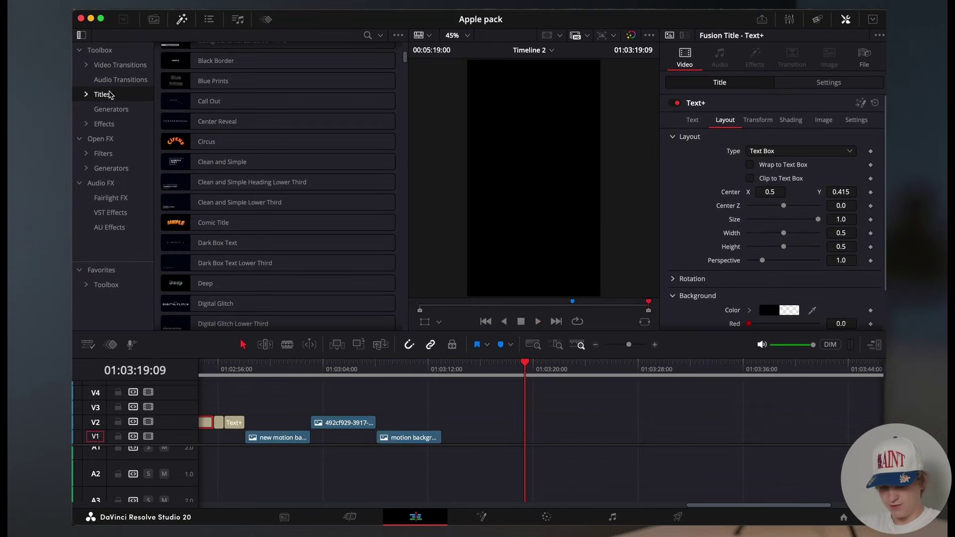
scroll(207, 196, up, 2)
drag(207, 198, 546, 443)
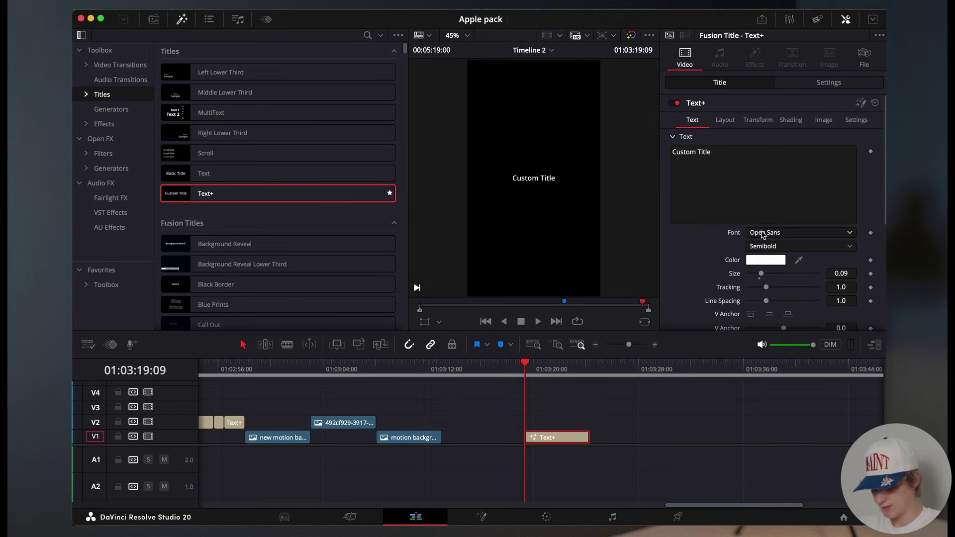
Make the title read "The all new" in the SF Pro Display font and enlarge it.
click(761, 234)
text(sf)
key(Return)
drag(761, 268, 771, 255)
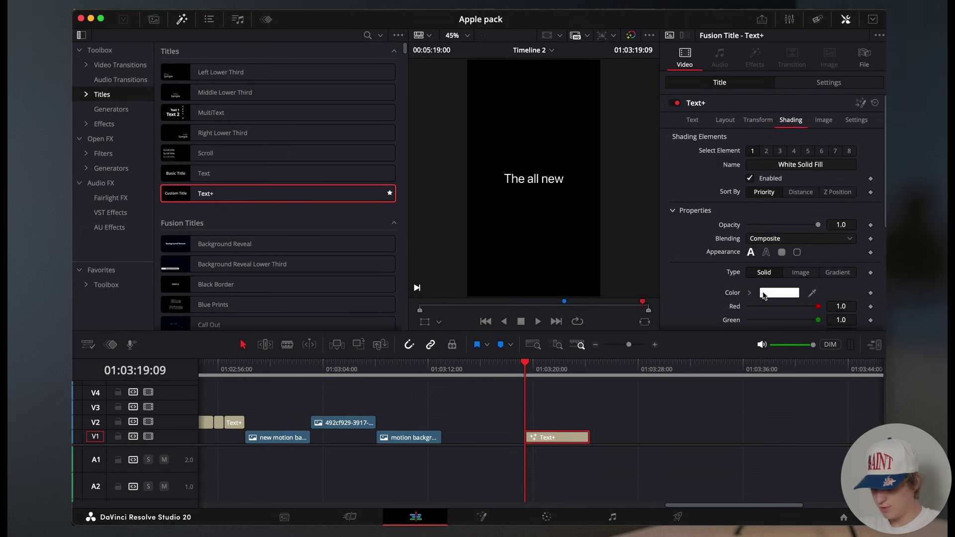
Change the title's shading to a gradient and set its first colour stop to a bright orange-red.
click(838, 272)
scroll(771, 248, down, 2)
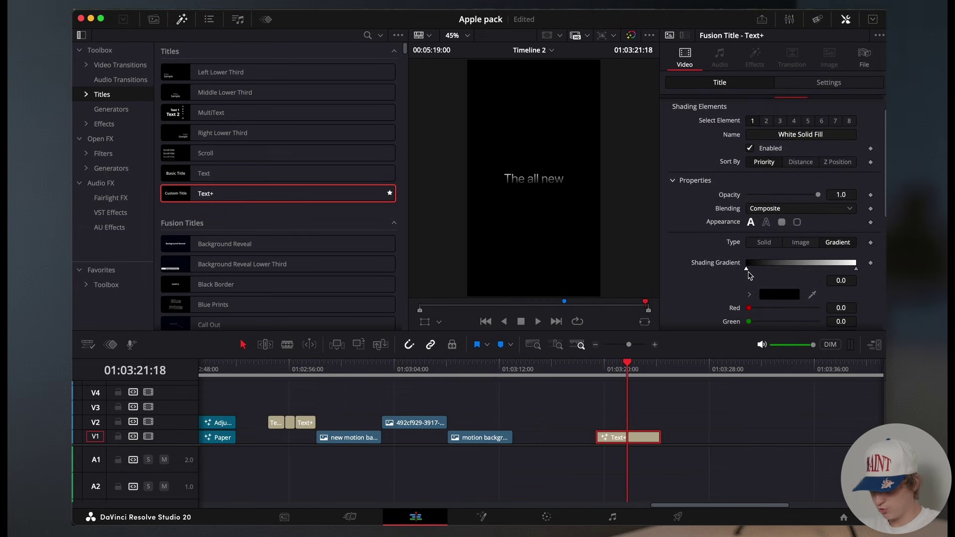
click(776, 295)
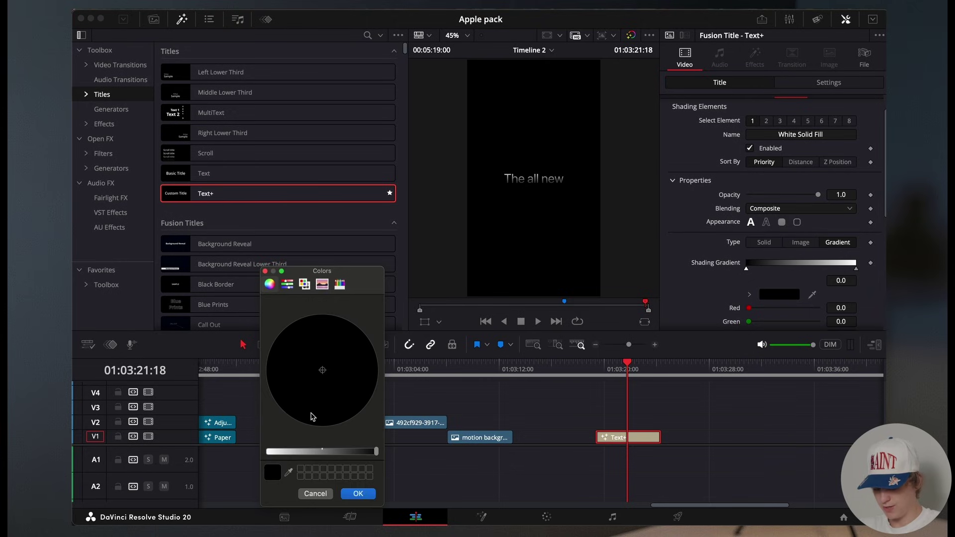
drag(318, 454, 189, 457)
drag(322, 371, 363, 365)
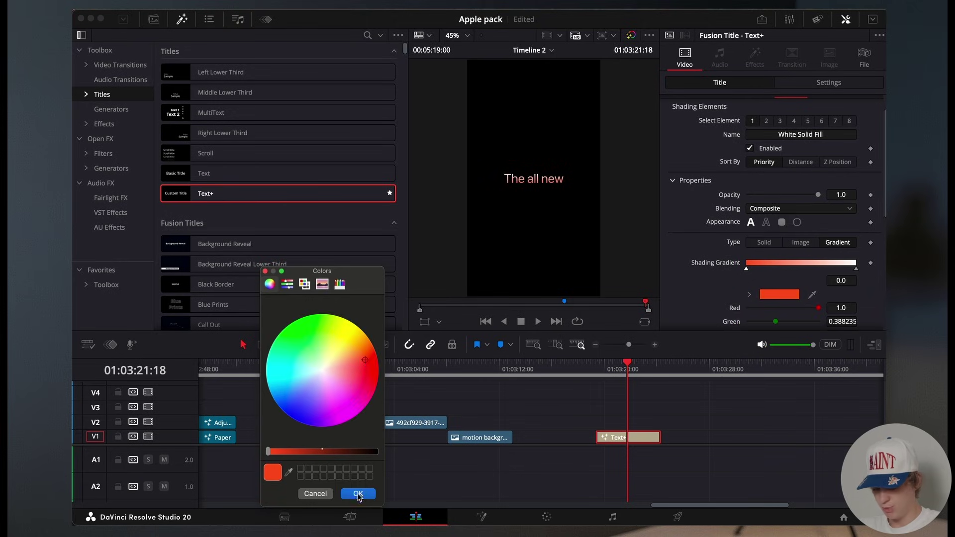
click(358, 494)
Set the gradient's end colour stop to a bright magenta-purple.
click(856, 269)
click(779, 295)
drag(332, 379, 333, 402)
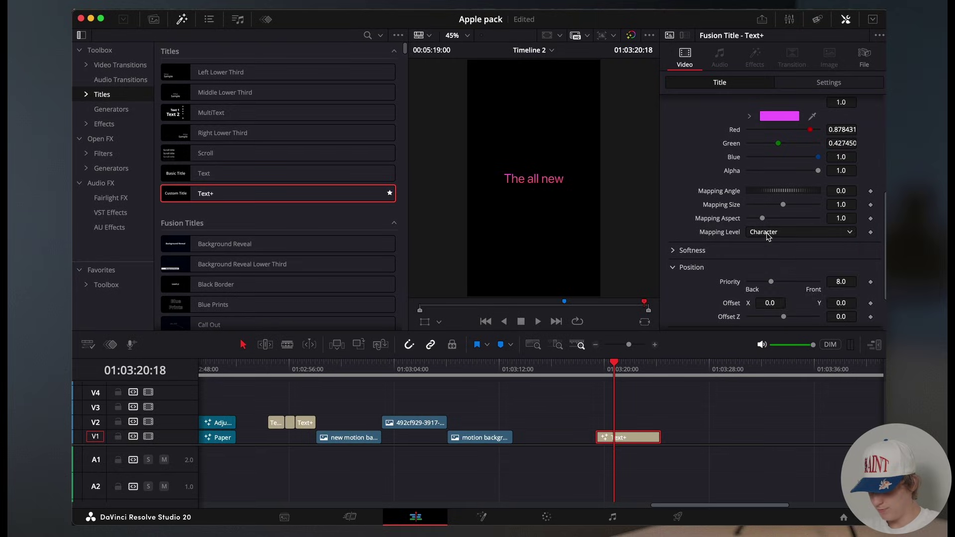
Map the gradient per Line with a mapping angle of -88.7 and mapping size of 0.866, and check it full screen.
click(768, 237)
click(766, 270)
scroll(708, 228, up, 2)
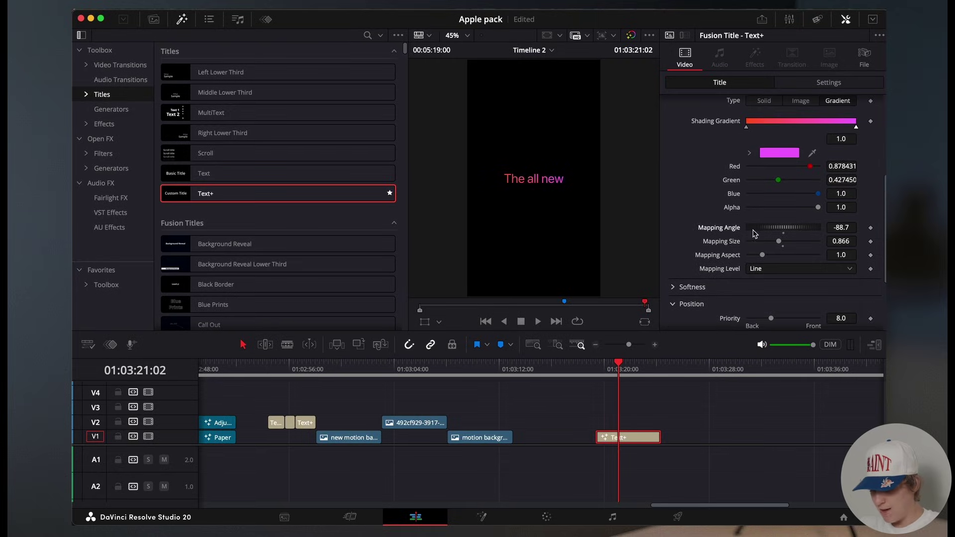
key(super+f)
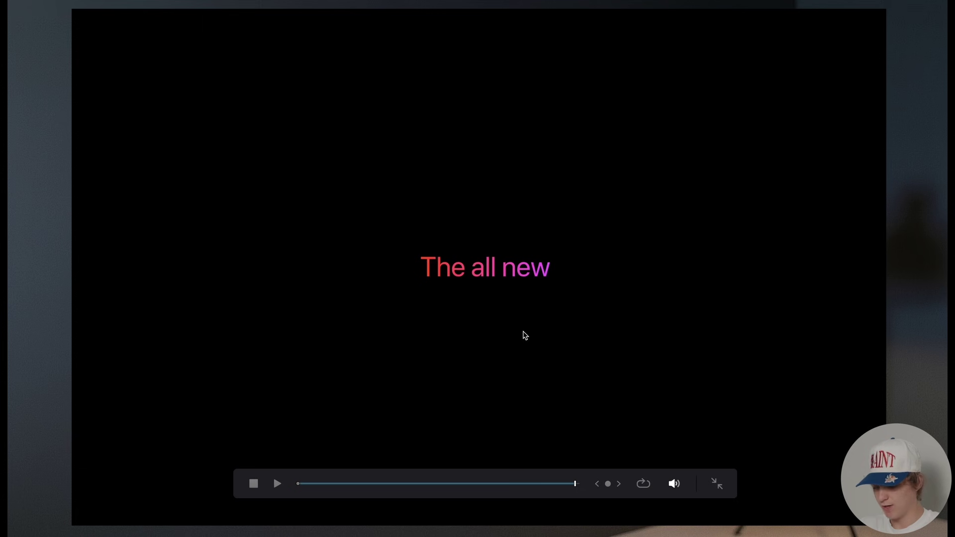
key(super+f)
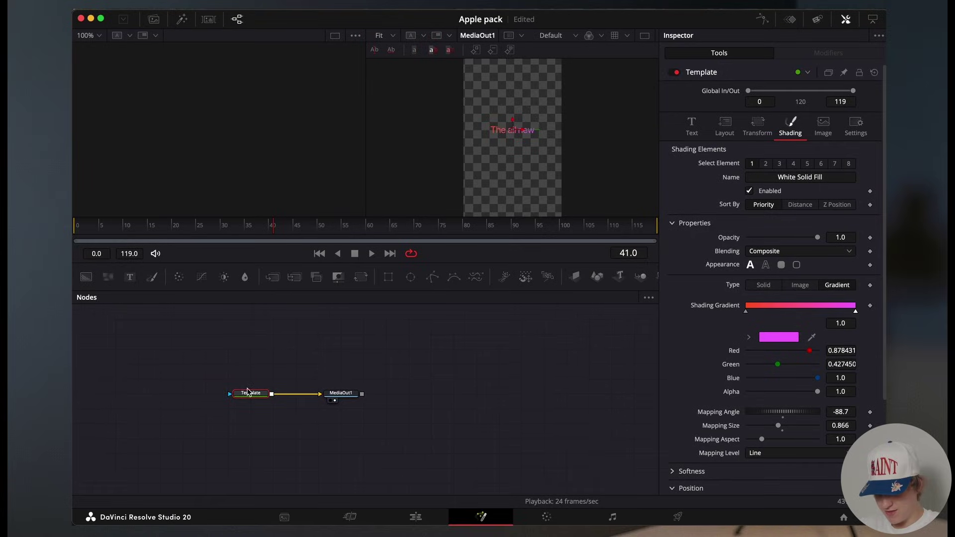
Insert a Soft Glow node between the title's Template node and MediaOut1 in the Fusion composition.
key(shift+space)
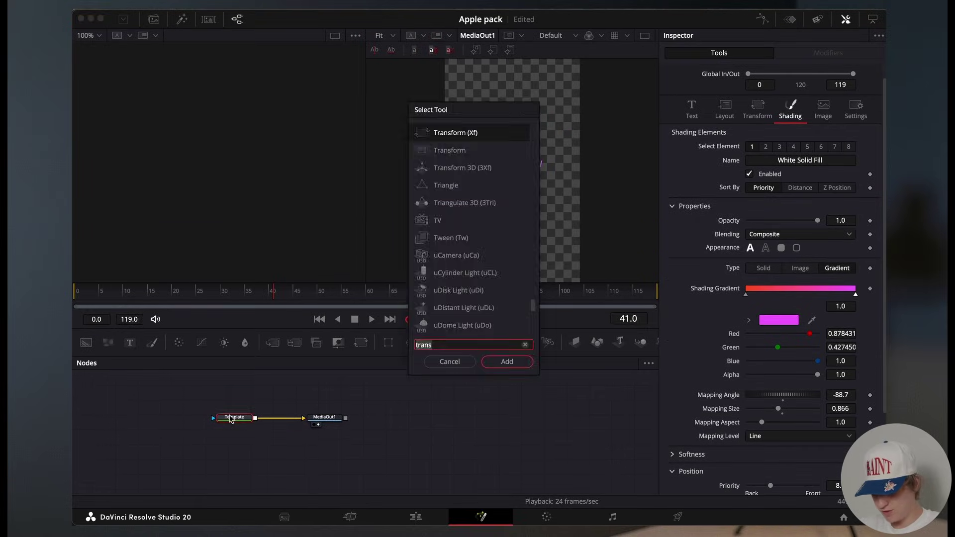
text(soft)
key(Return)
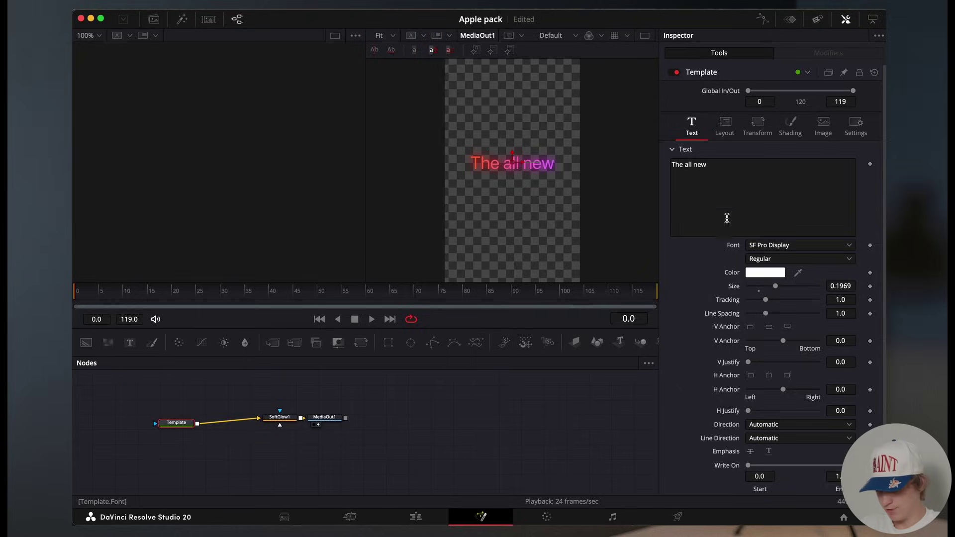
Apply a Follower modifier to the "The all new" text and open its transform settings.
right_click(729, 170)
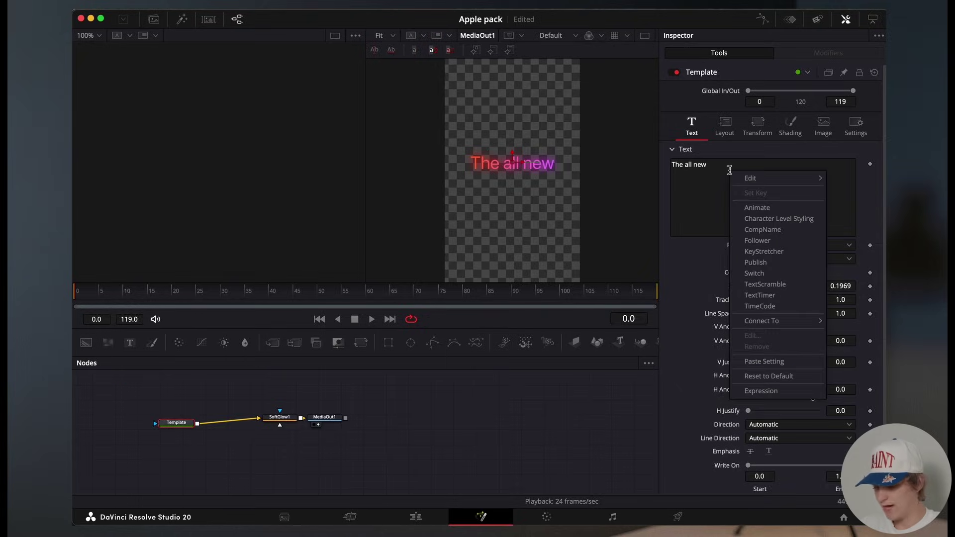
click(766, 241)
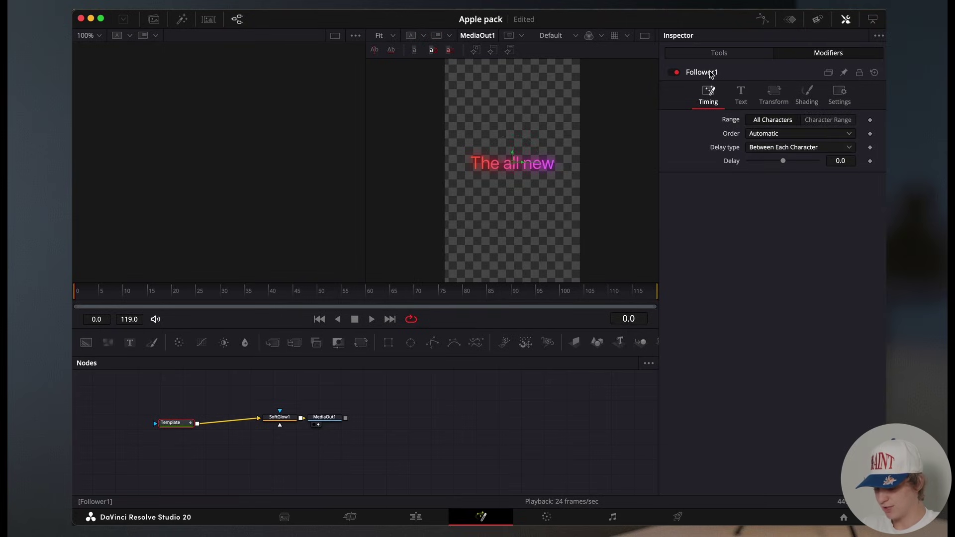
click(775, 95)
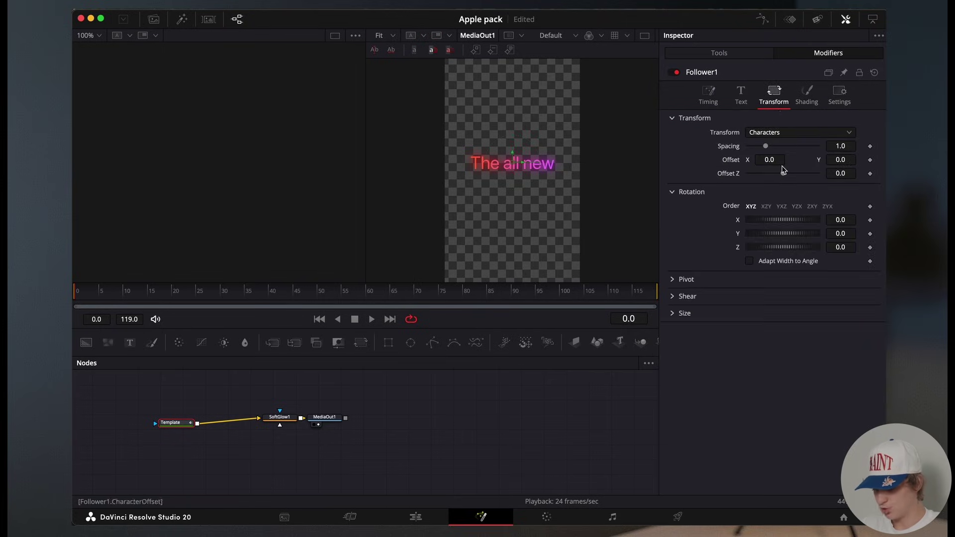
Keyframe the Follower's Y offset at -0.186 on frame 0 and return the text to its original height at frame 20.
click(870, 160)
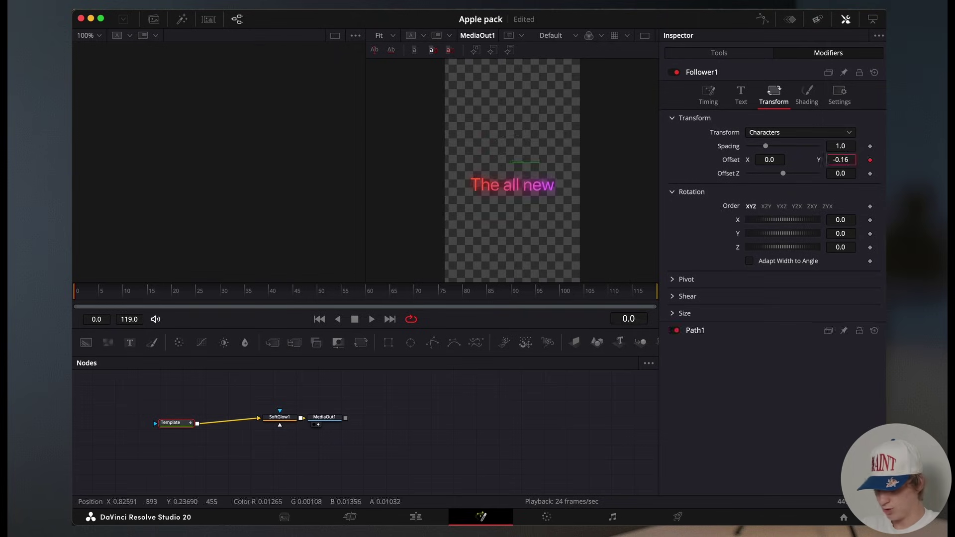
drag(840, 159, 821, 159)
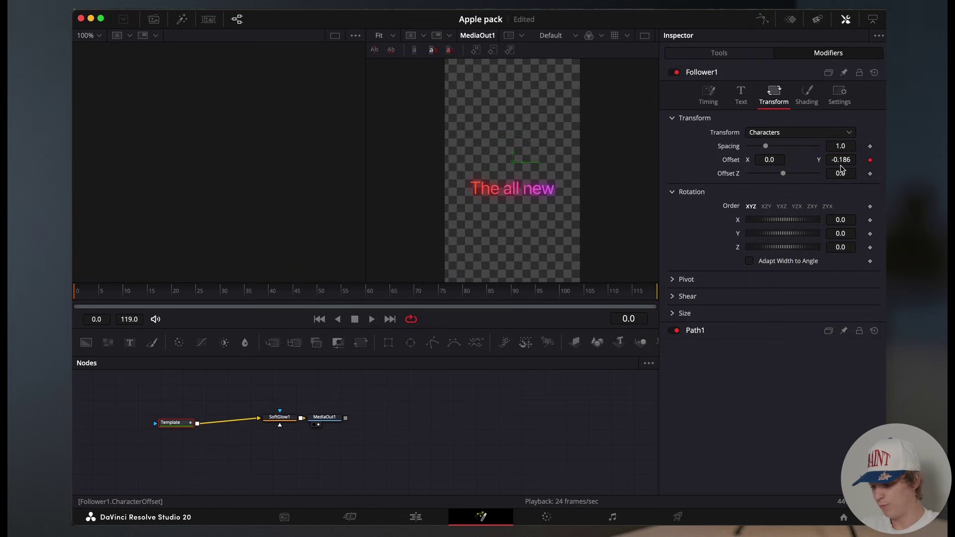
click(138, 293)
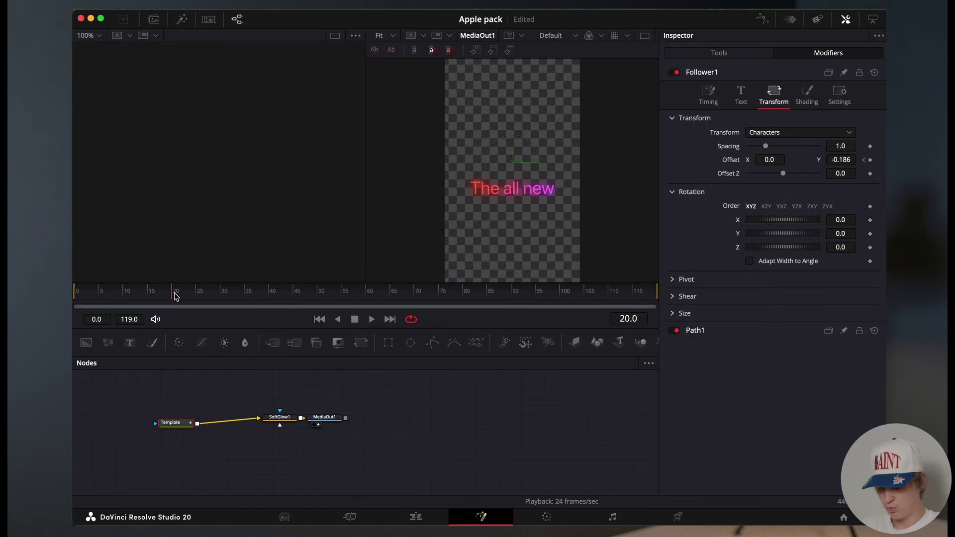
drag(840, 160, 863, 159)
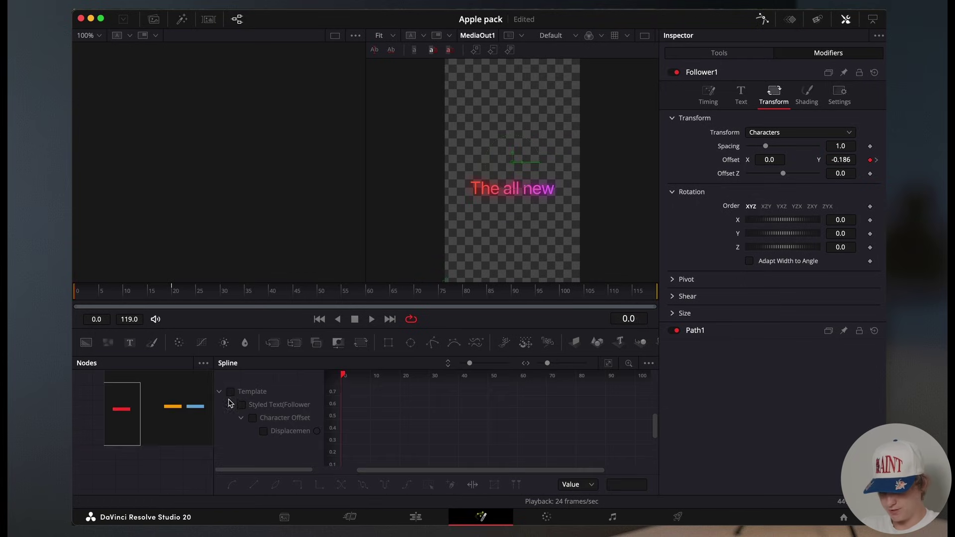
Show the Template's offset animation fitted in the Spline editor, apply an ease preset to its displacement curve, and play it back.
click(230, 392)
click(612, 363)
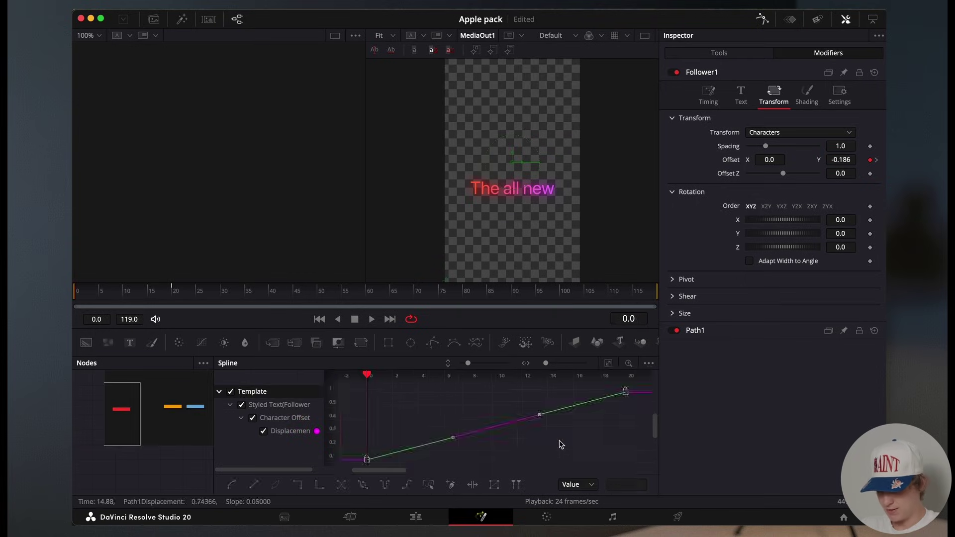
right_click(556, 447)
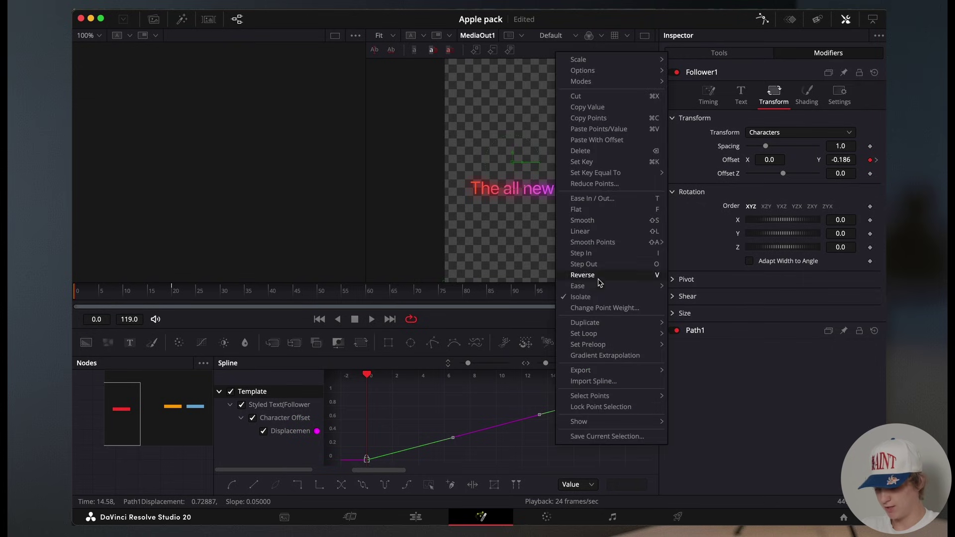
mouse_move(578, 286)
click(691, 320)
key(space)
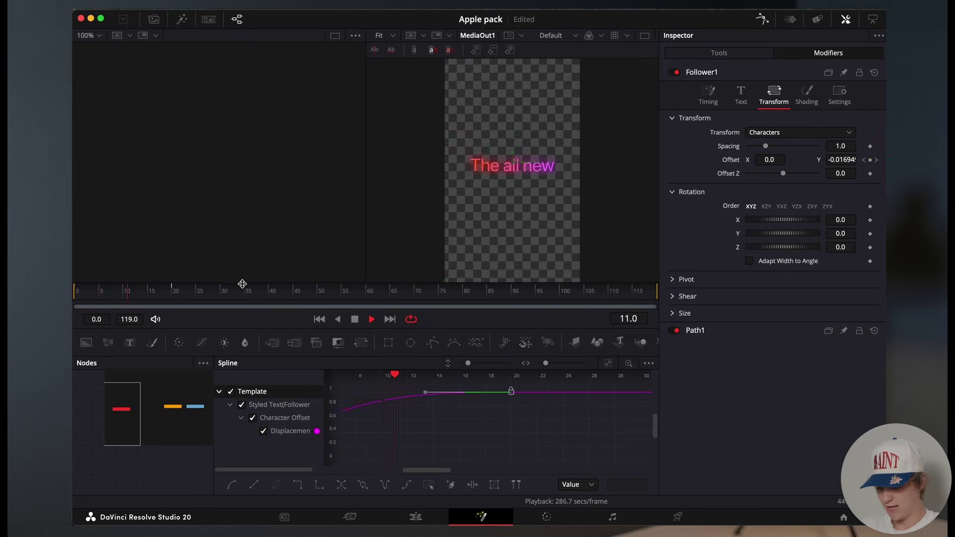
Set a Follower delay between each character so the letters of "The all new" animate one after another.
click(708, 93)
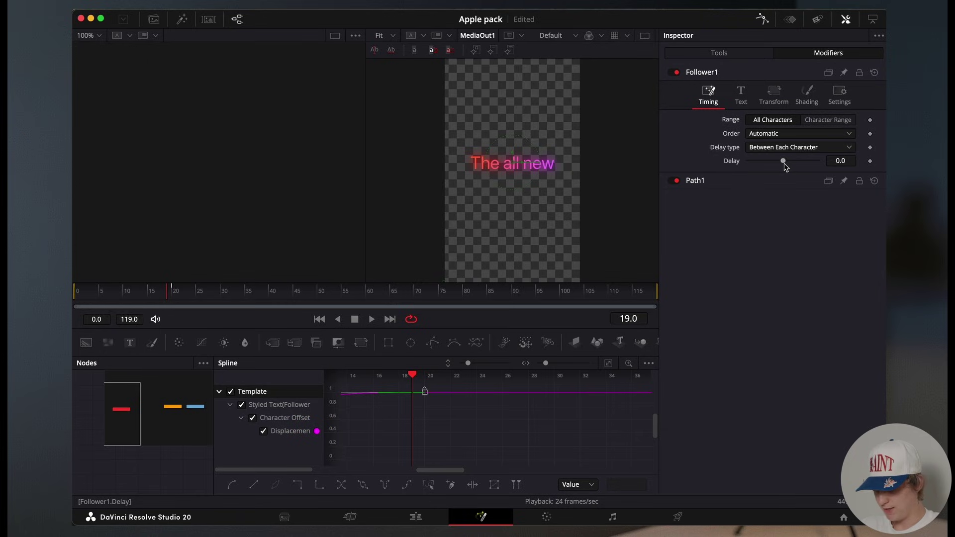
click(841, 161)
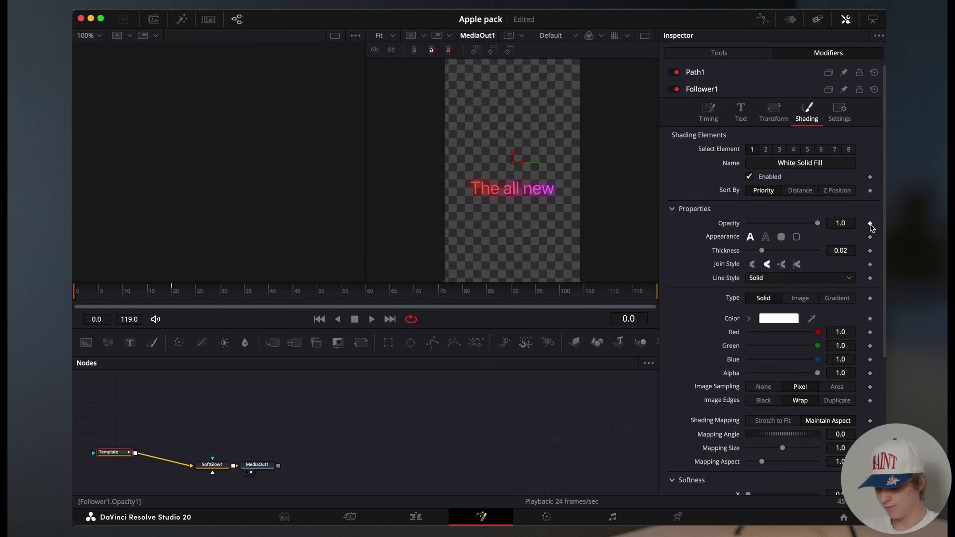
Keyframe the Follower's shading opacity from 0.0 at frame 0 to 1.0 at frame 5 and play the animation.
drag(822, 224, 750, 230)
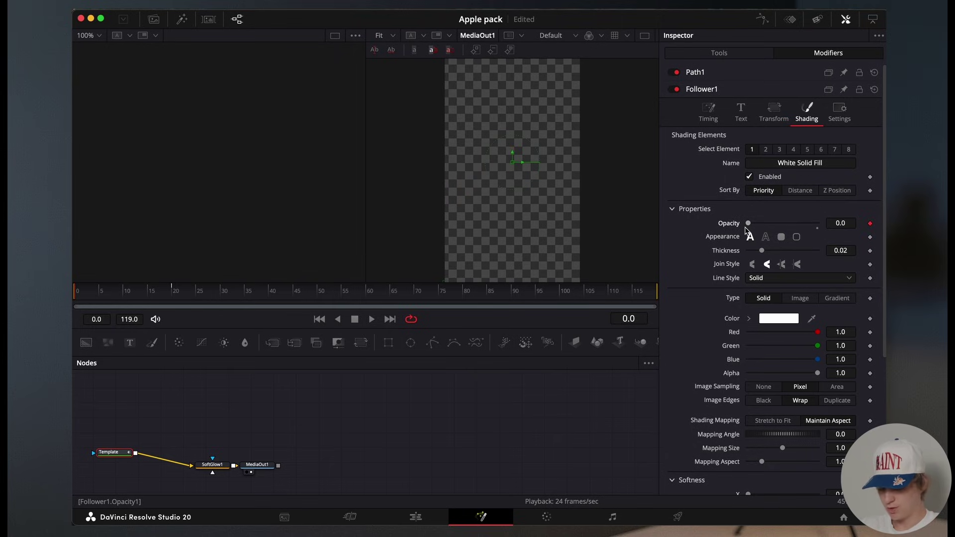
drag(748, 223, 862, 224)
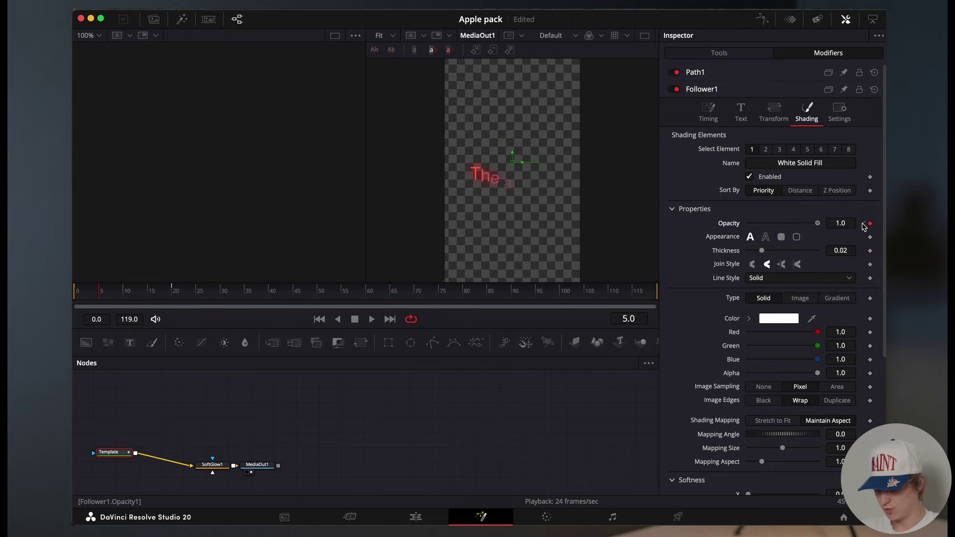
key(space)
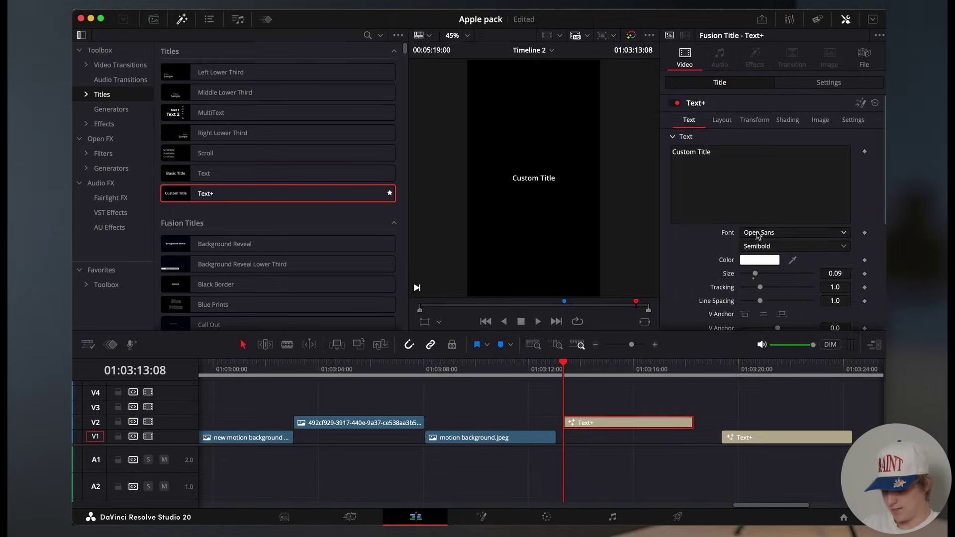
Make the second Text+ title read "Introducing" in SF Pro Display Black Italic at size 0.126.
click(757, 233)
scroll(757, 249, down, 5)
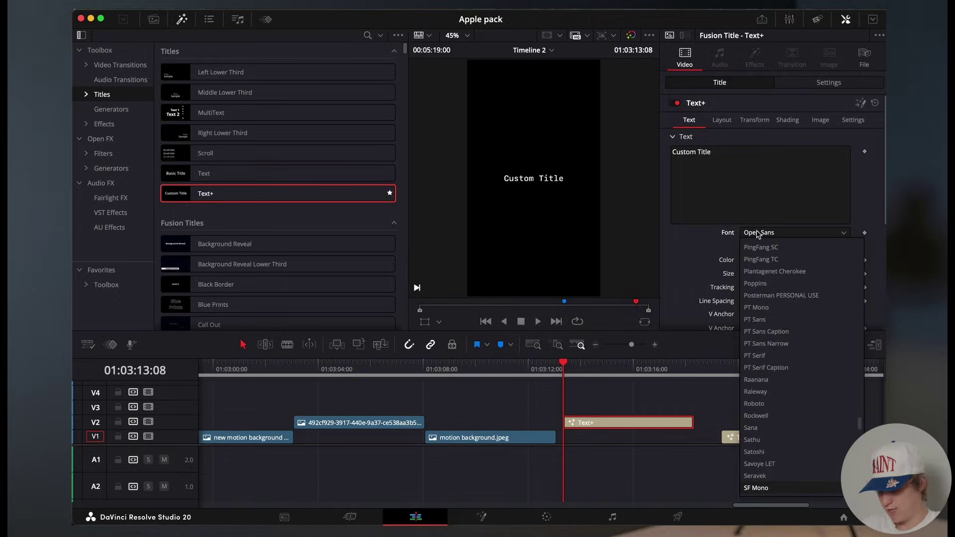
click(766, 261)
click(751, 247)
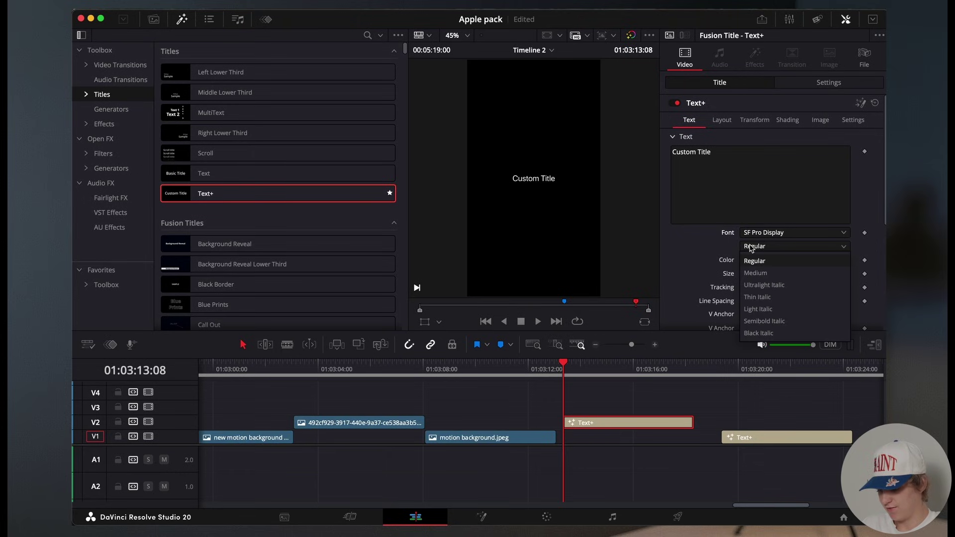
click(764, 333)
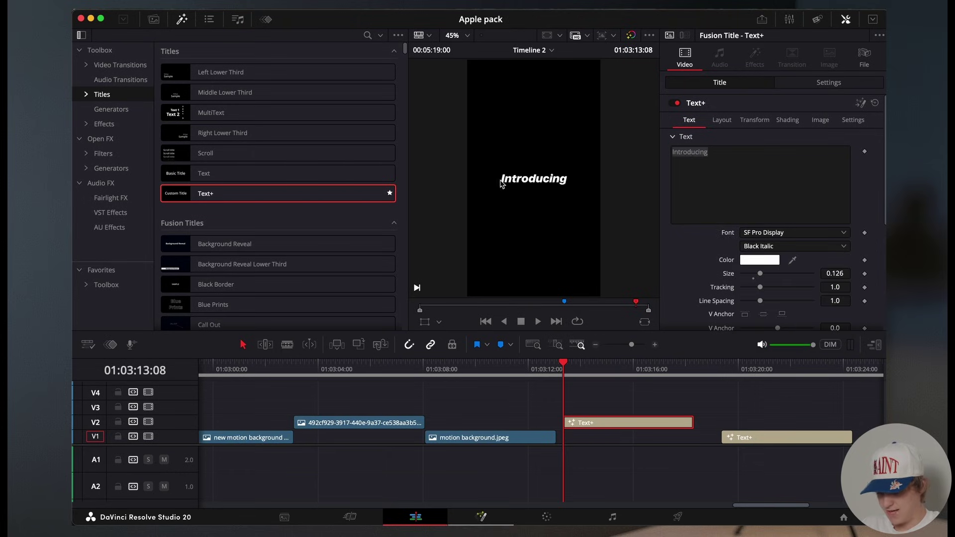
Apply a Follower modifier to the "Introducing" text in Fusion and open its transform settings.
right_click(798, 181)
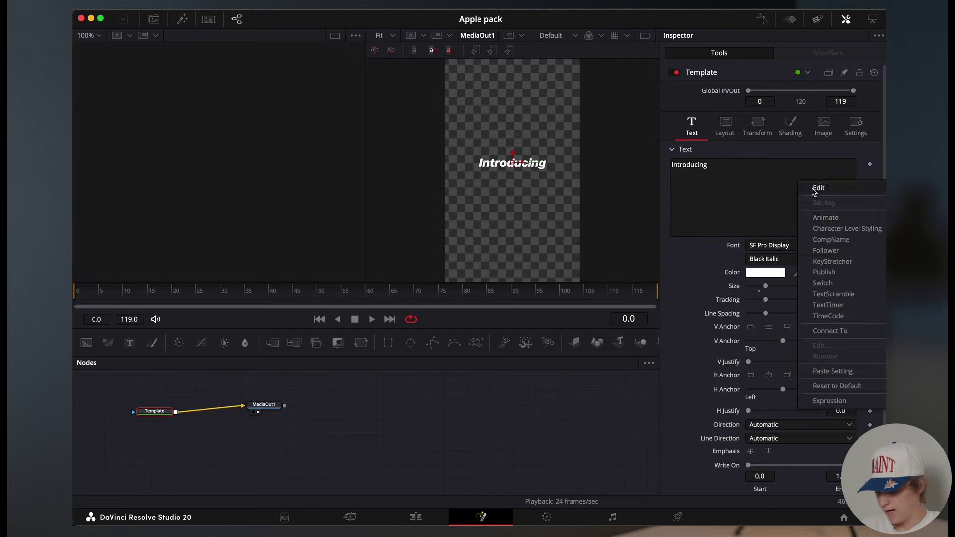
click(830, 251)
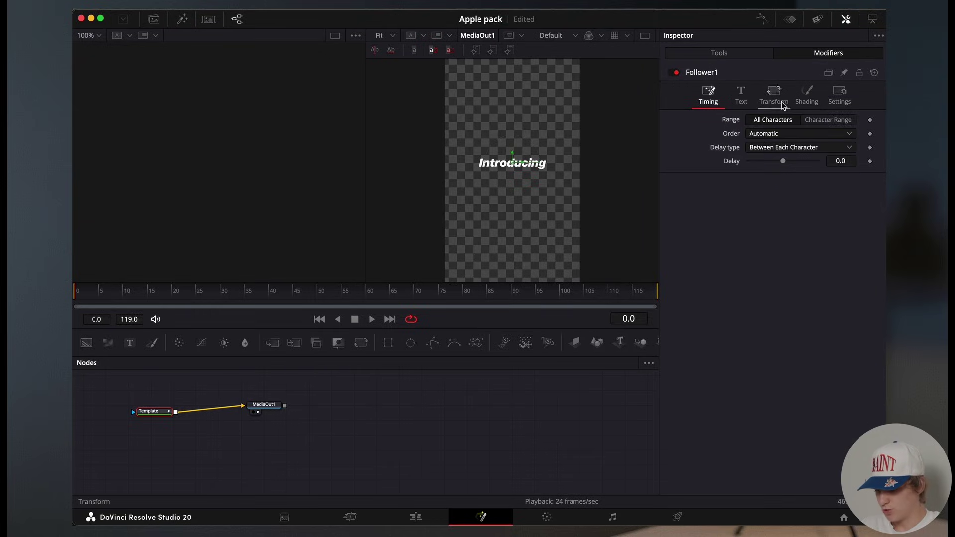
click(774, 94)
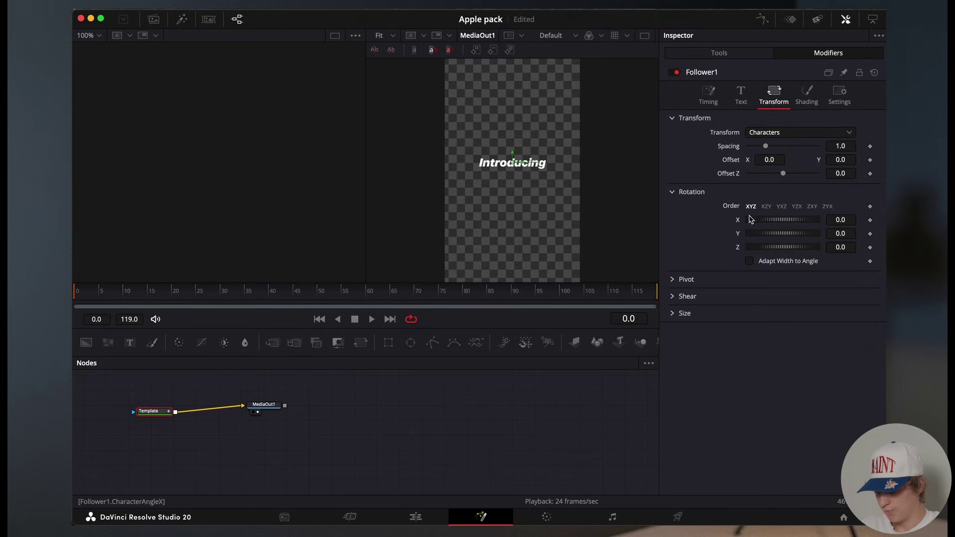
Keyframe the "Introducing" Follower's Y offset at -0.152 on frame 0.
click(871, 161)
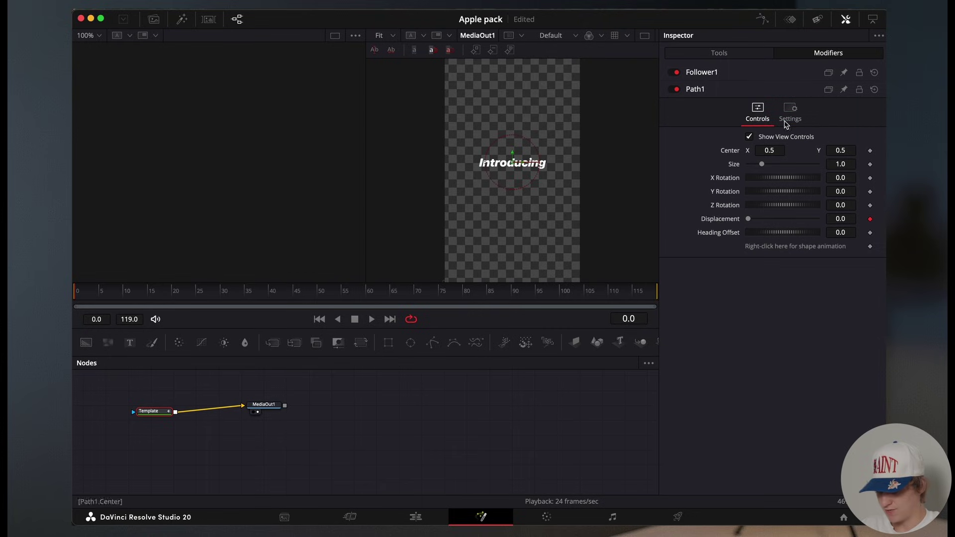
click(736, 74)
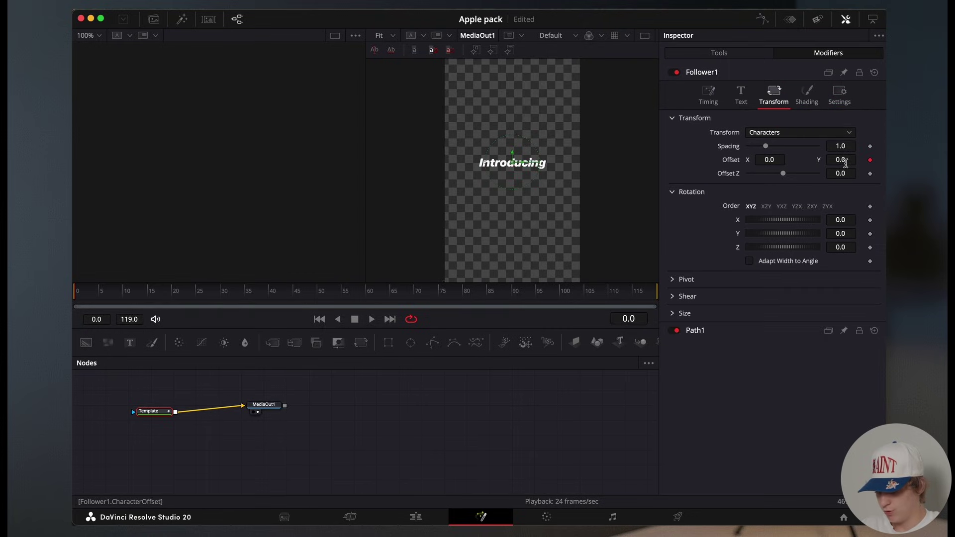
drag(845, 164, 847, 168)
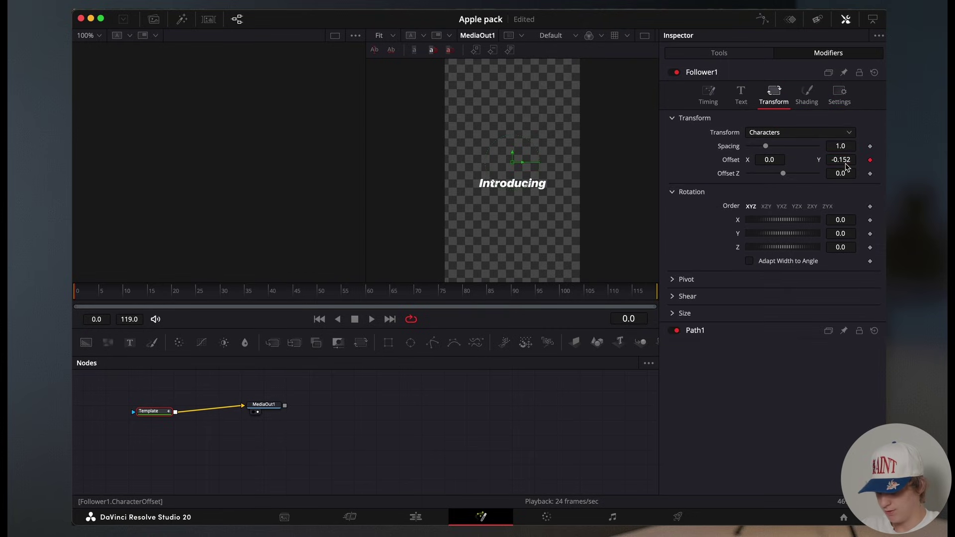
Keyframe the "Introducing" Follower's Y offset at 0.0 on frame 20.
click(173, 294)
click(841, 159)
text(0)
key(Tab)
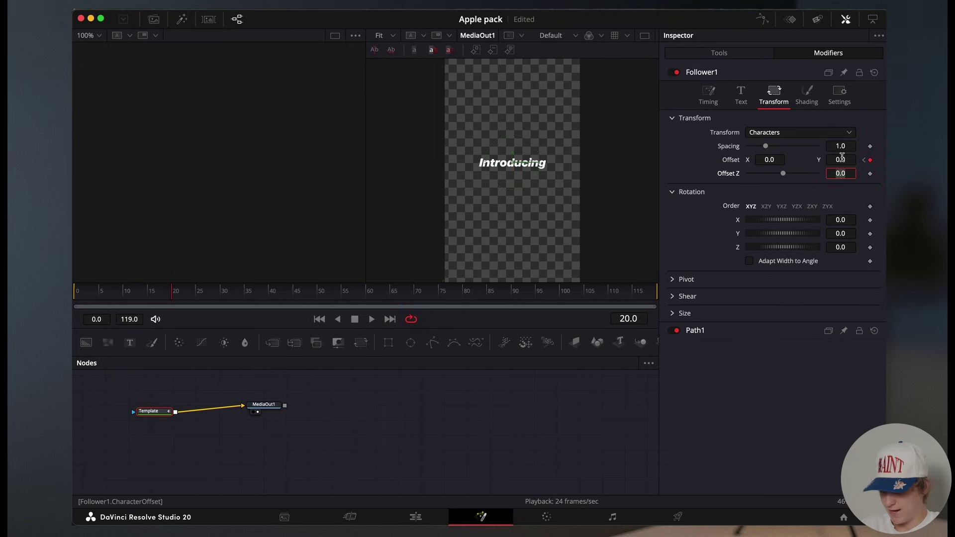
Smooth the Follower's offset curve in the Spline editor and stretch the frame 20 keyframe's handle back to the start for a strong ease-out.
click(762, 19)
click(607, 366)
key(ctrl+a)
key(shift+s)
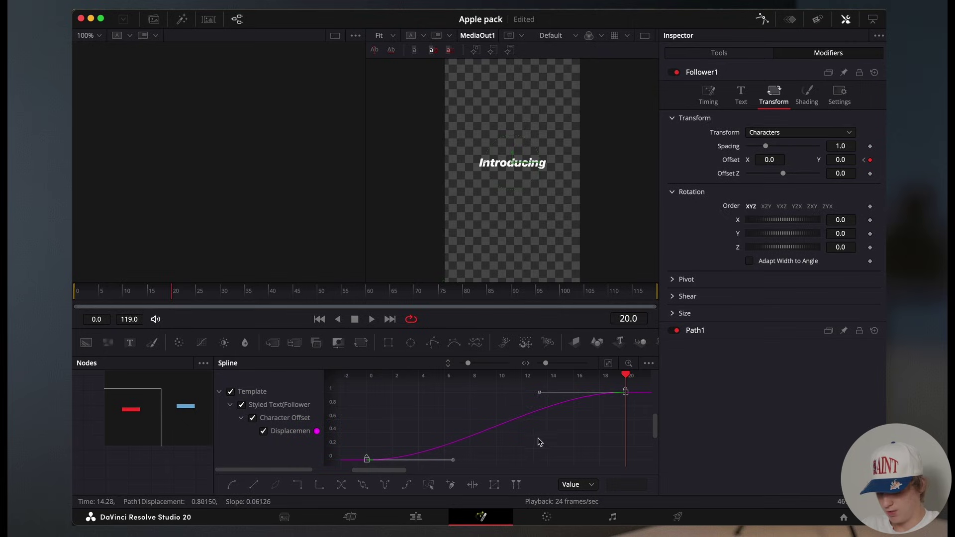
drag(539, 393, 358, 393)
Play the "Introducing" animation from frame 0 to check the eased upward movement.
drag(219, 294, 72, 295)
key(space)
key(space)
key(space)
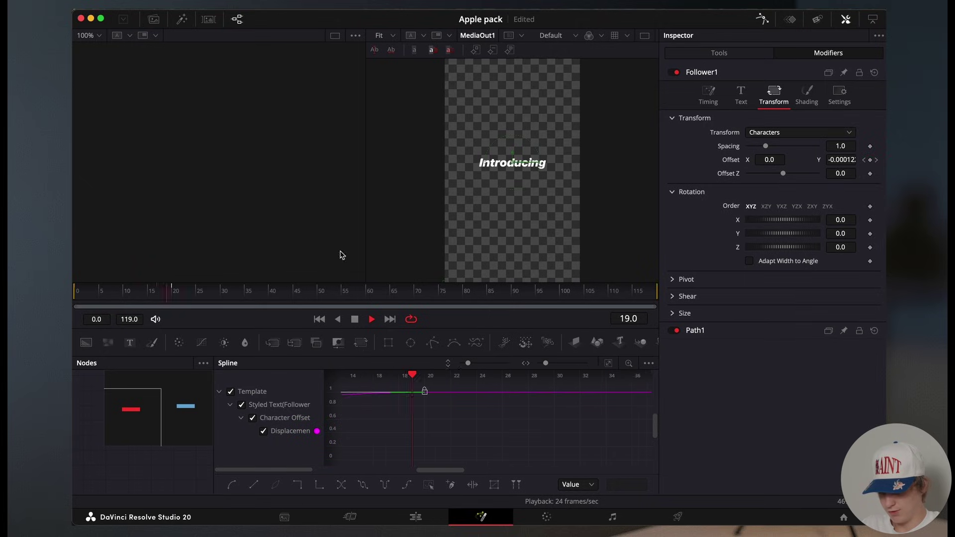
key(space)
mouse_move(189, 290)
mouse_down()
mouse_move(72, 291)
mouse_move(180, 294)
mouse_up()
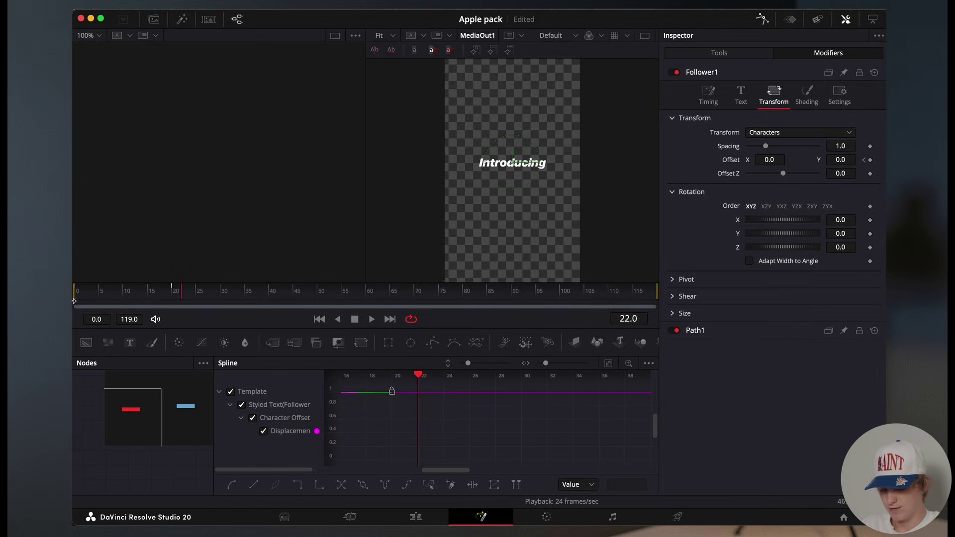
Close the Spline editor and keyframe the Follower's shading opacity from 0.0 at frame 0 to 1.0 at frame 8.
click(762, 19)
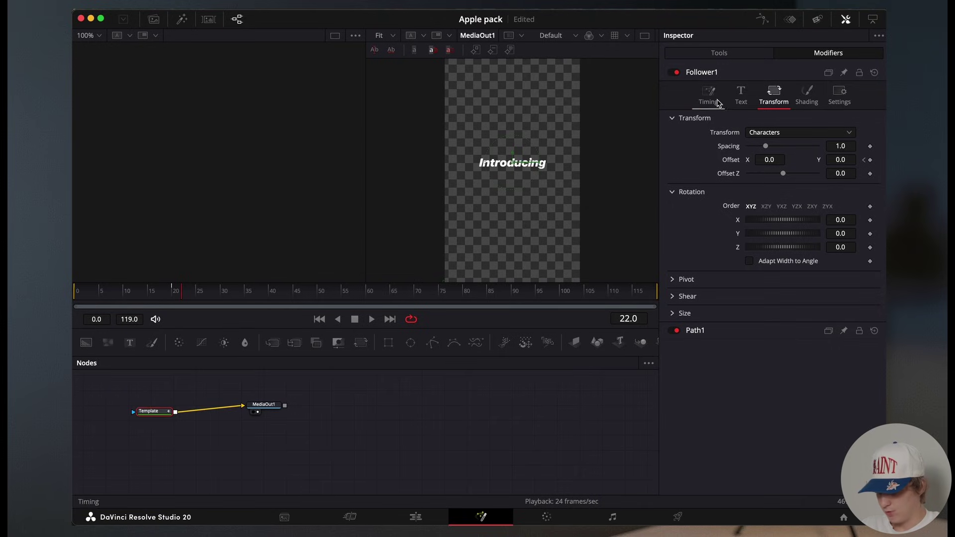
click(718, 103)
click(806, 94)
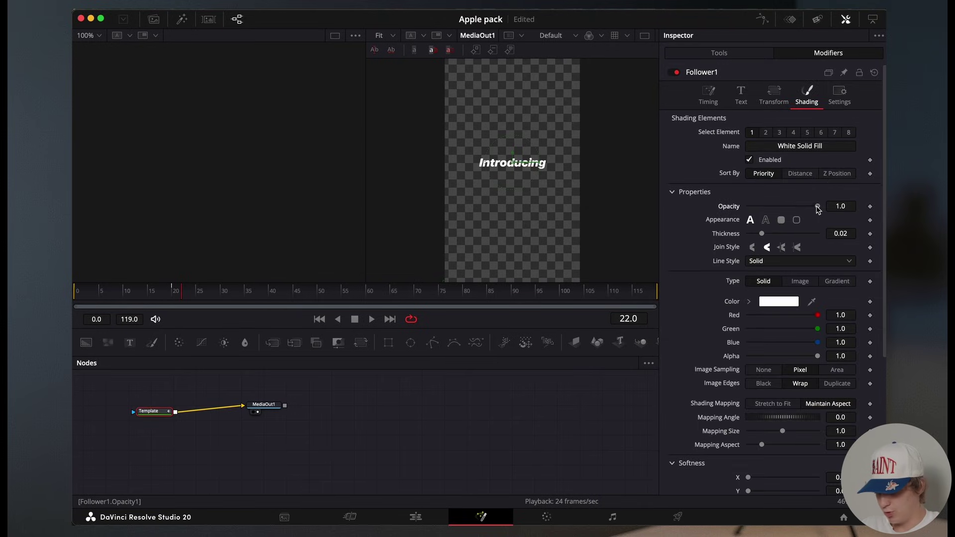
drag(181, 294, 76, 293)
click(869, 206)
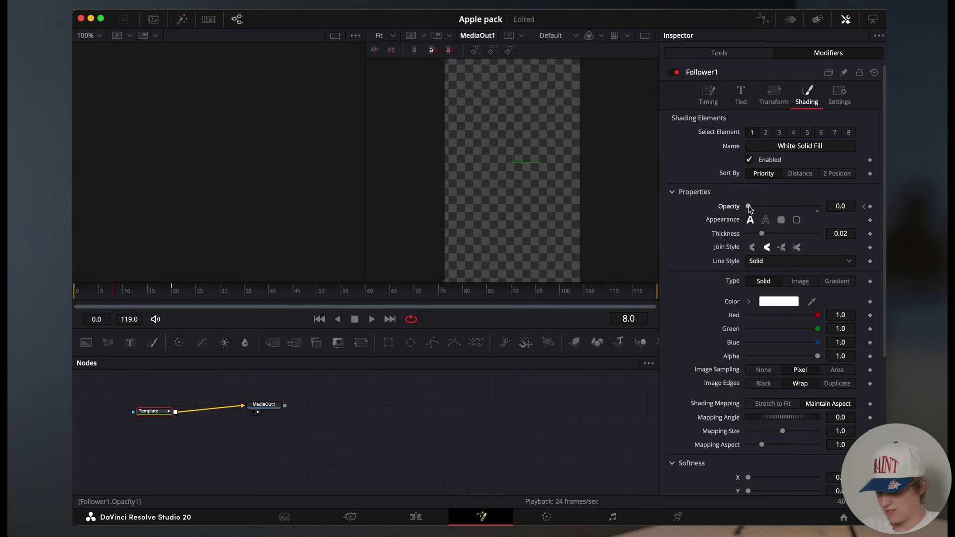
drag(750, 207, 818, 208)
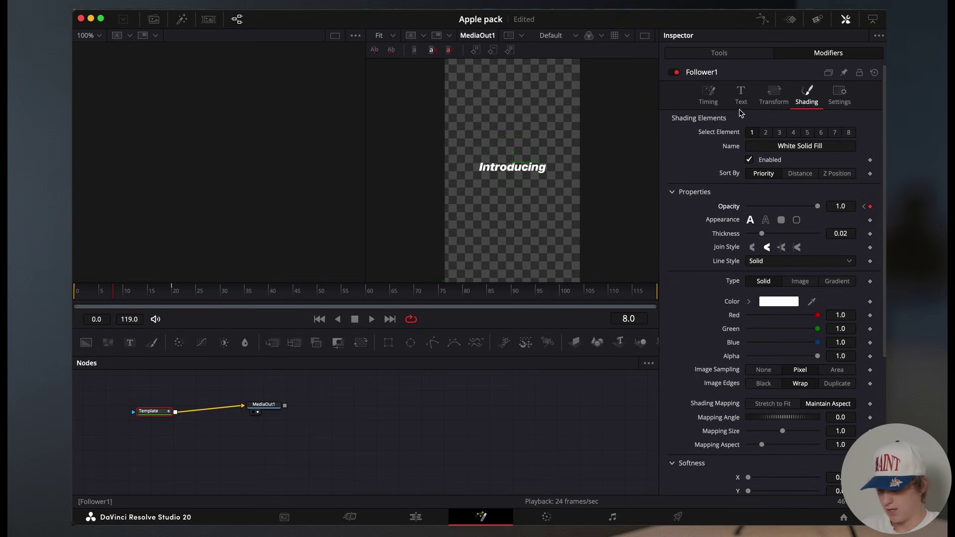
Adjust the "Introducing" Follower's timing settings for the character-by-character animation.
click(707, 94)
drag(783, 161, 785, 162)
click(773, 145)
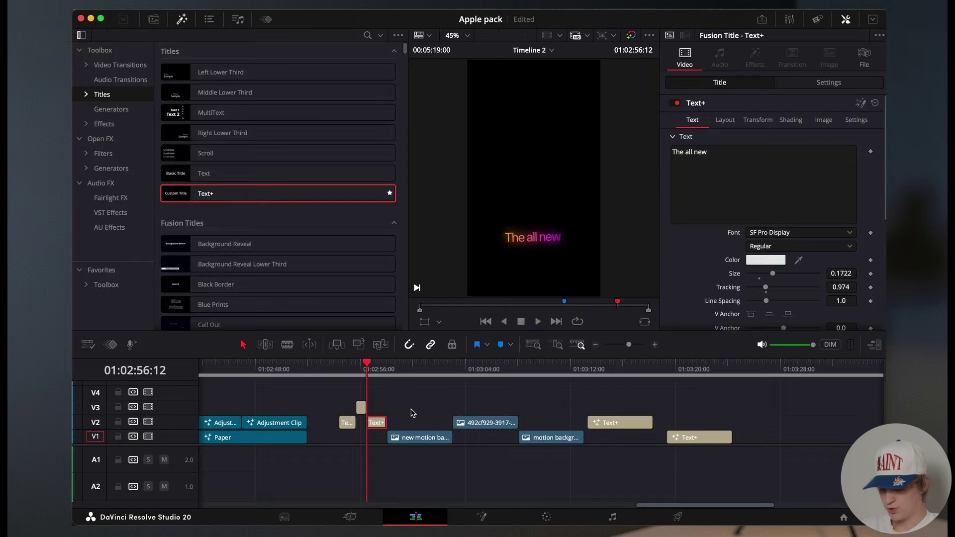
Play the tilted "The all new" title on the edit timeline from its beginning to examine its rise animation.
key(space)
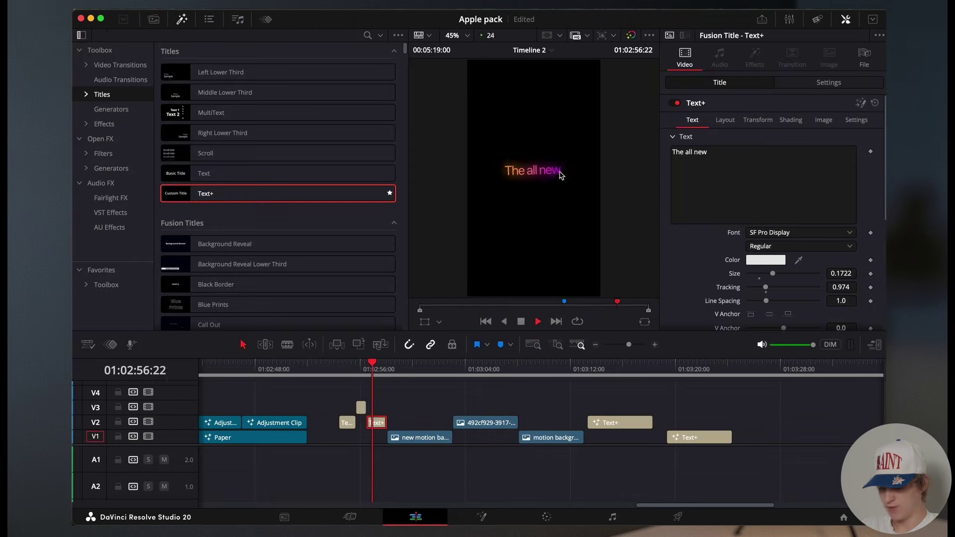
key(space)
click(366, 369)
key(space)
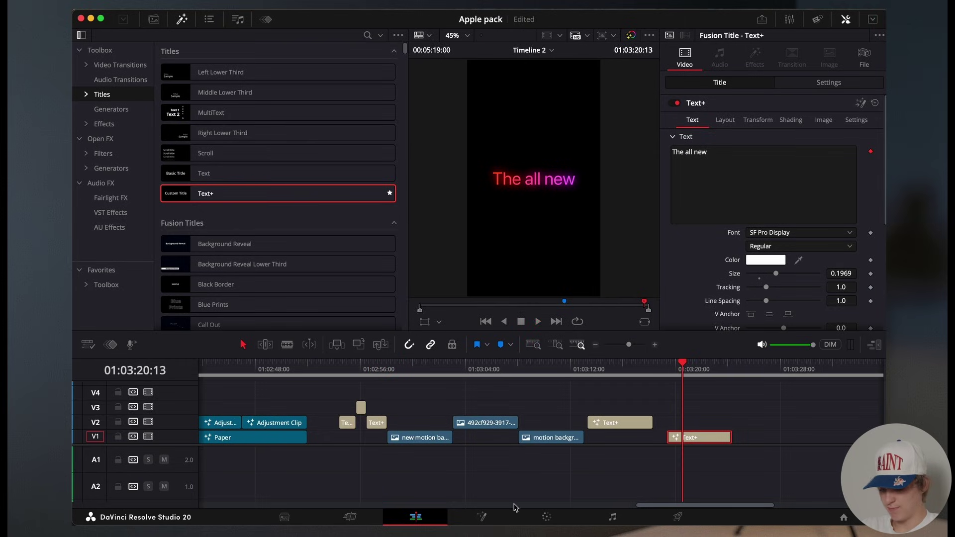
Duplicate the last "The all new" Text+ clip further along track V1 and place the playhead at the copy's start.
scroll(677, 428, right, 5)
alt+drag(510, 437, 630, 437)
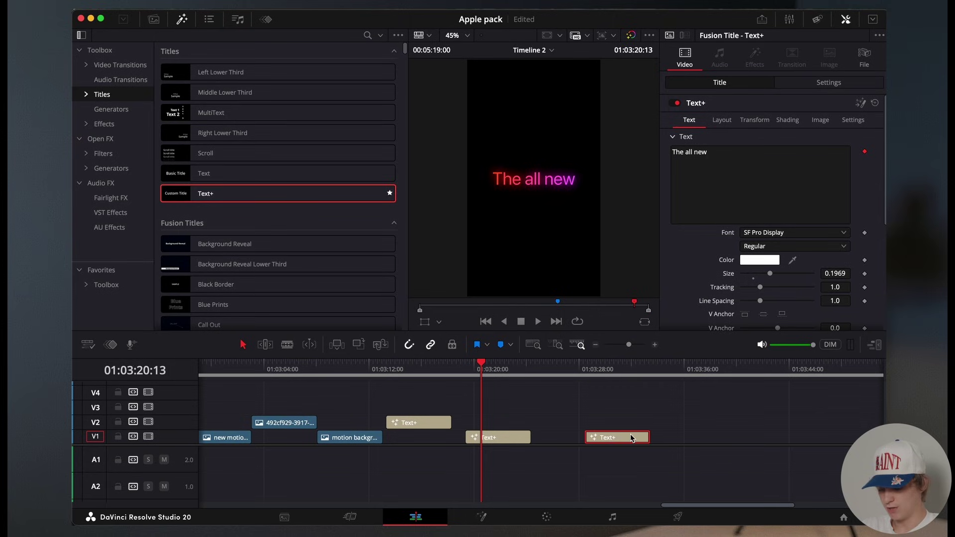
click(586, 370)
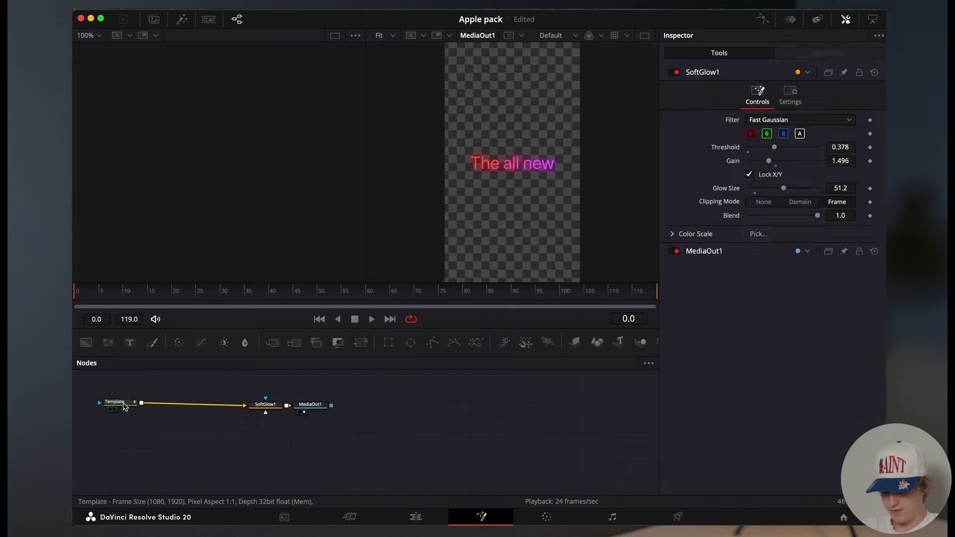
Add a Transform node between the Template and SoftGlow1 nodes of the duplicated title in Fusion, spacing it midway between them.
mouse_move(124, 407)
mouse_down()
mouse_move(163, 411)
mouse_move(128, 404)
mouse_up()
key(shift+space)
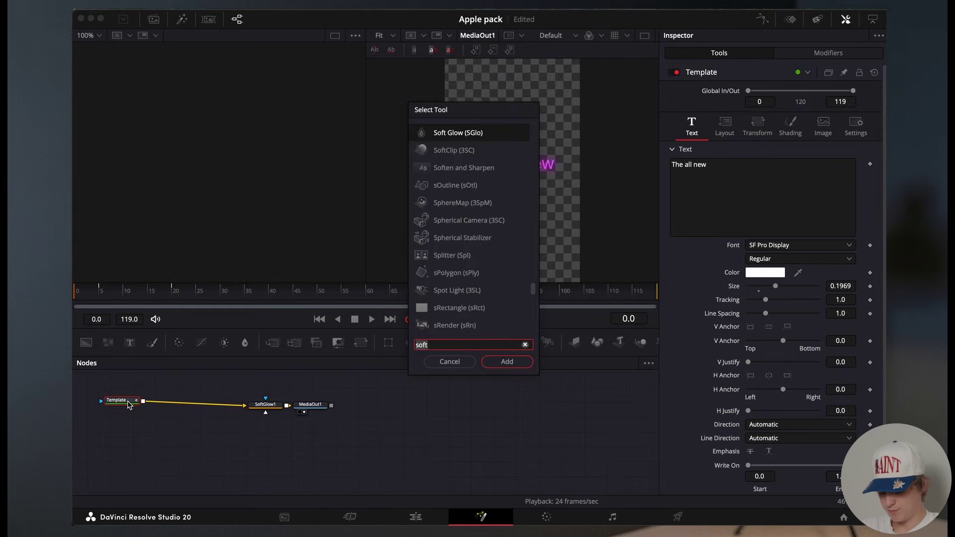
text(tran)
key(Return)
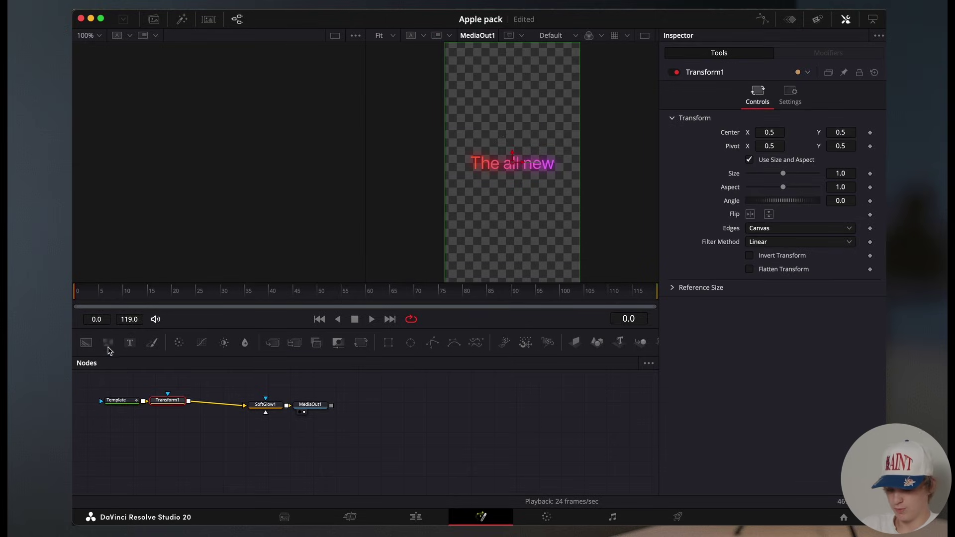
drag(167, 400, 195, 400)
Set the Transform angle to 2.6 and keyframe its center Y at 0.224 on frame 0.
drag(777, 200, 781, 203)
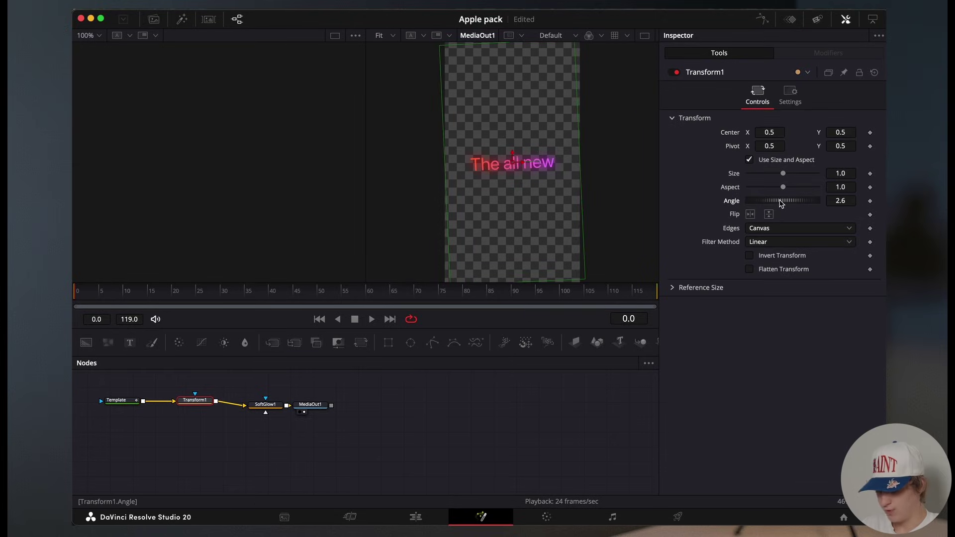
drag(513, 158, 513, 228)
drag(842, 134, 846, 134)
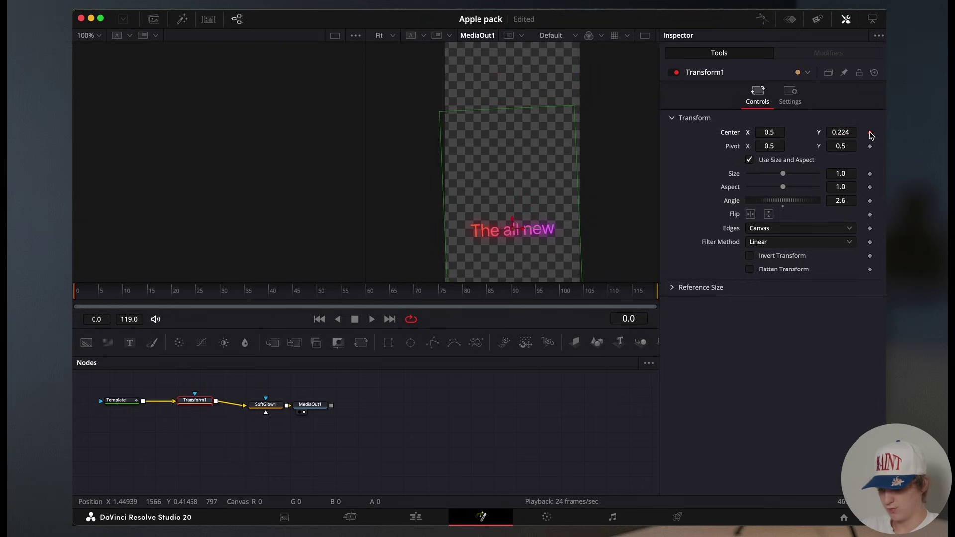
click(870, 132)
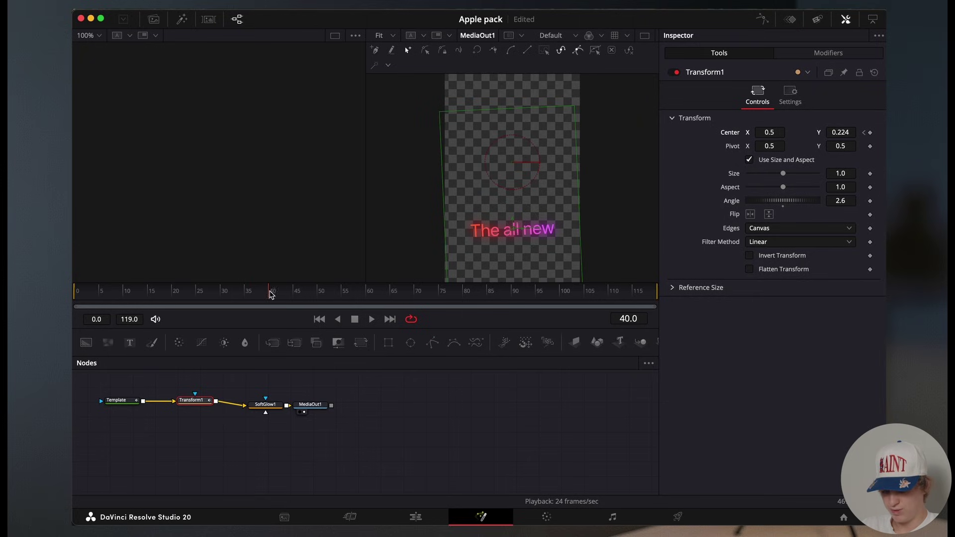
Keyframe the Transform's center Y at 0.5 on frame 40.
click(843, 131)
text(0.5)
key(Tab)
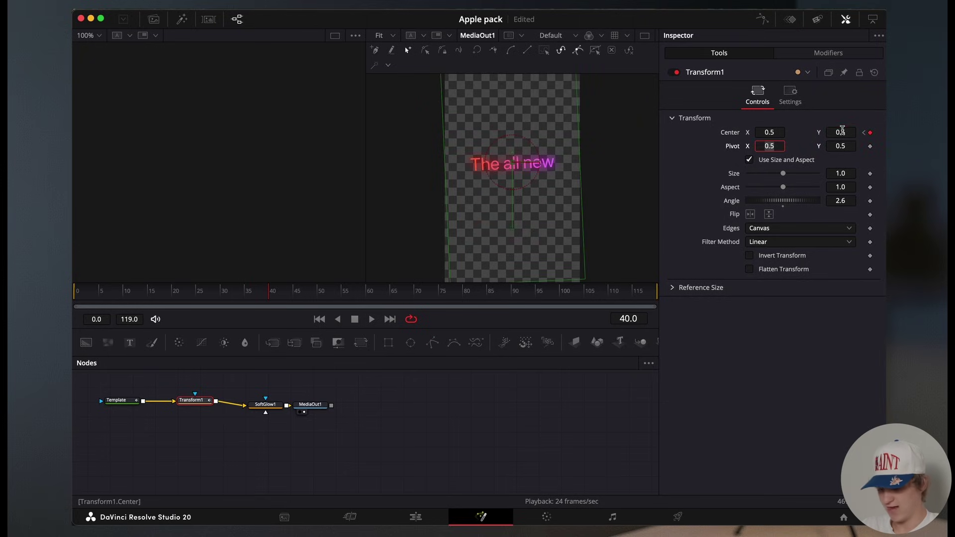
Fit the Transform's displacement curve in the Spline editor and bend both keyframes' handles upward so the motion overshoots.
click(762, 20)
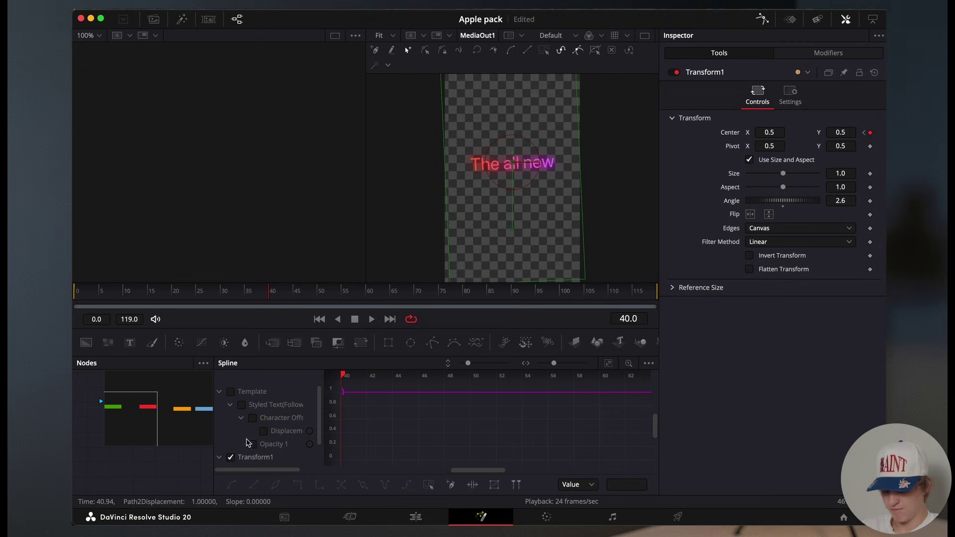
click(608, 363)
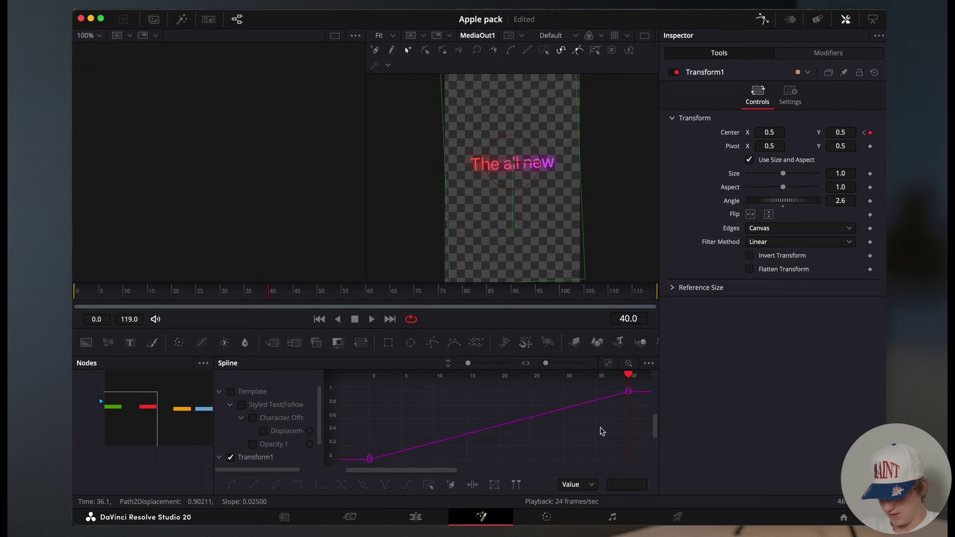
click(367, 458)
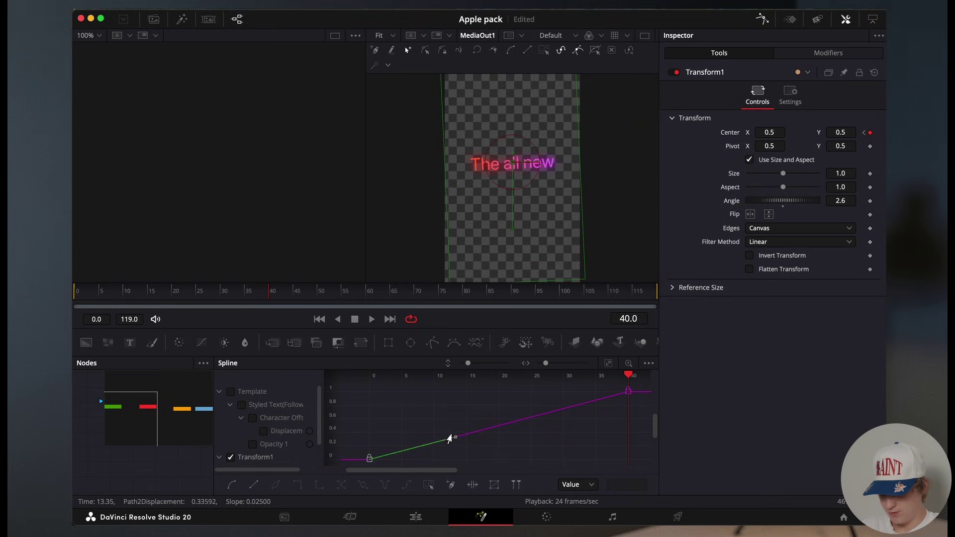
drag(455, 437, 384, 398)
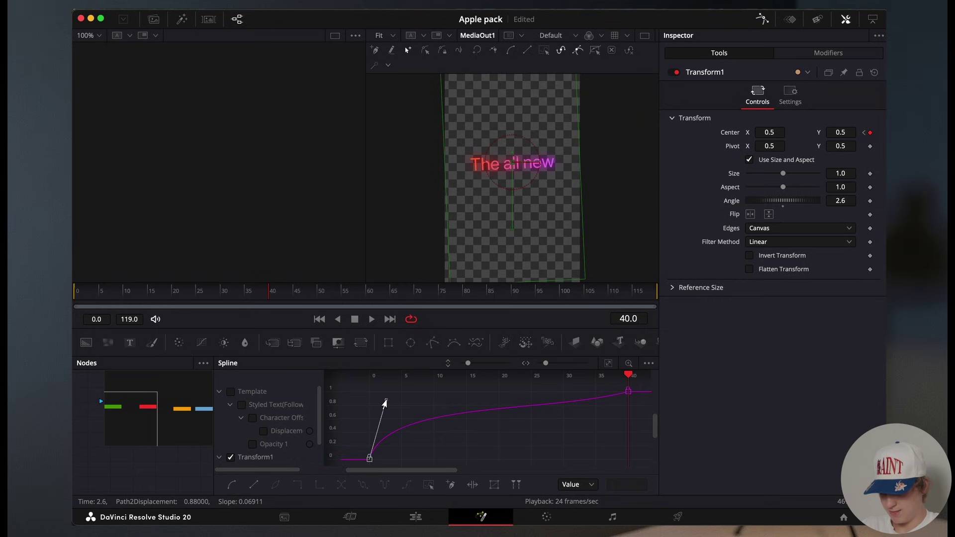
click(629, 391)
drag(538, 416, 386, 396)
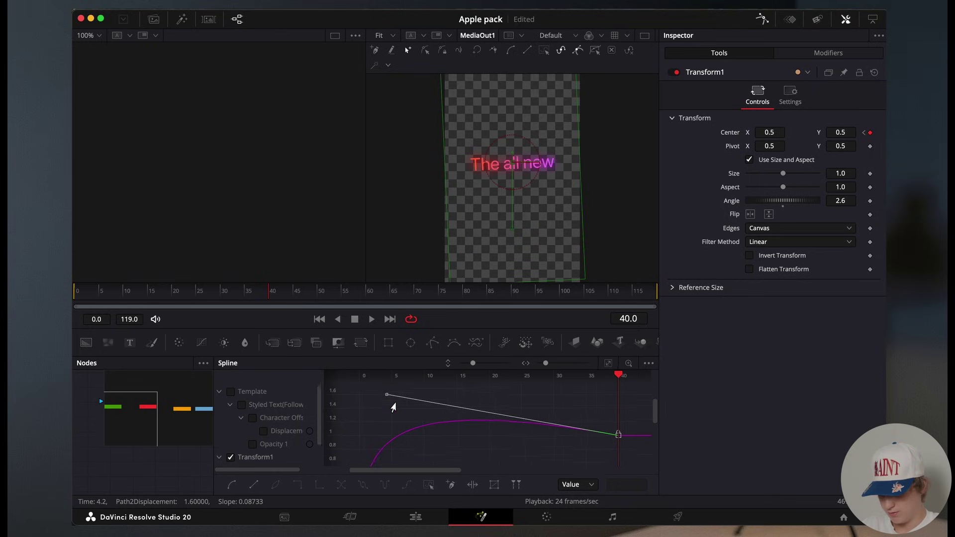
Pull the first displacement keyframe's handle further upward to steepen the initial rise, enlarging the curve view.
scroll(397, 405, down, 5)
scroll(396, 405, left, 3)
click(394, 448)
key(ctrl+f)
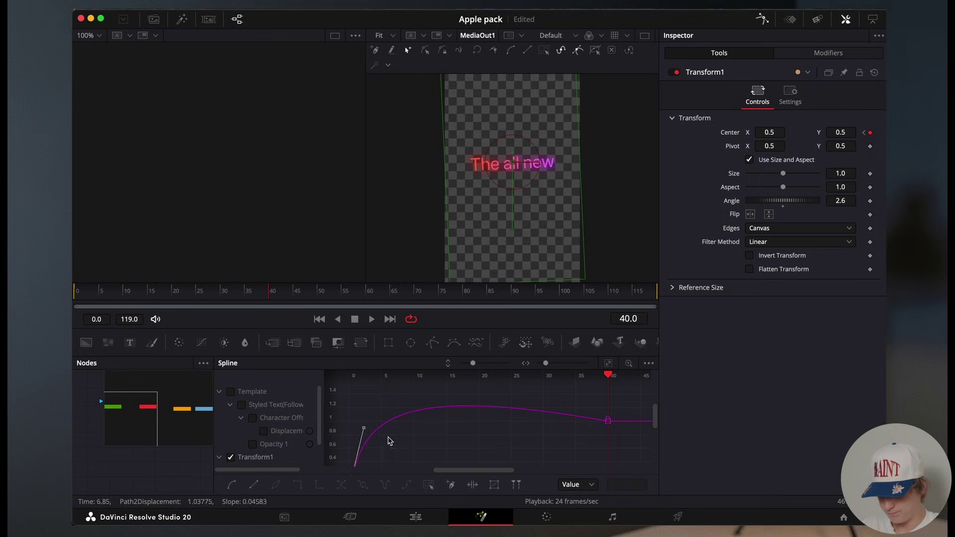
drag(362, 431, 412, 398)
scroll(412, 399, down, 4)
scroll(411, 400, up, 1)
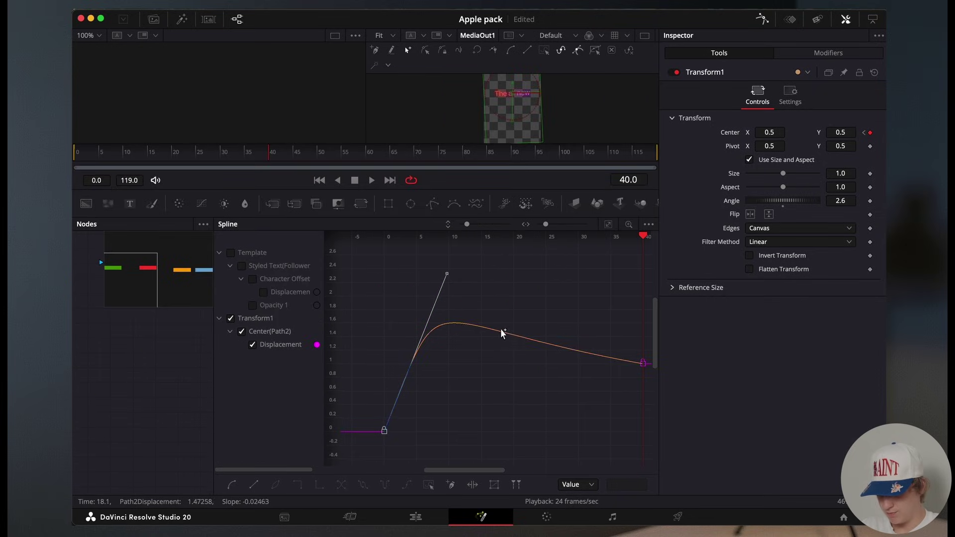
Add a displacement keyframe at frame 20, lower it to 0.89, and fine-tune the last and first keyframes' handles for a bounce.
click(514, 338)
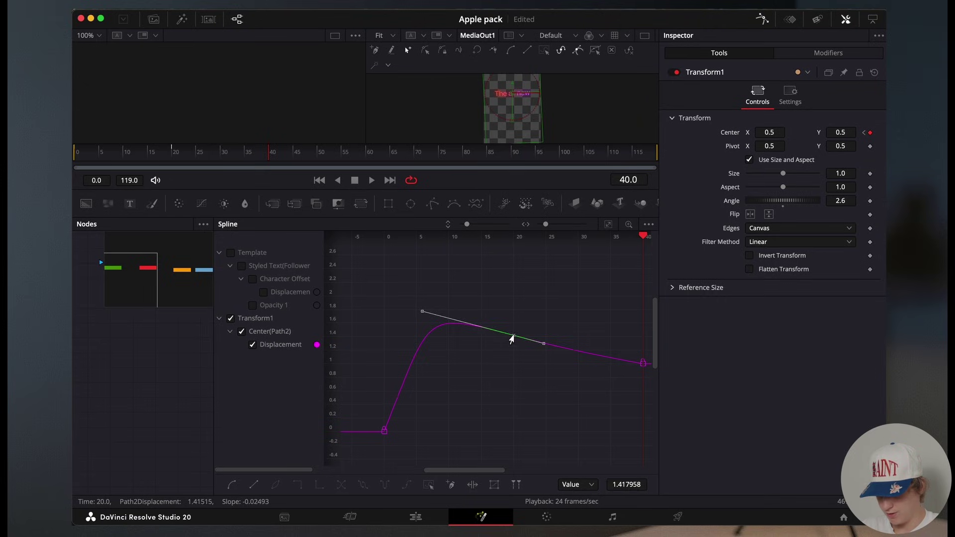
drag(513, 336, 513, 373)
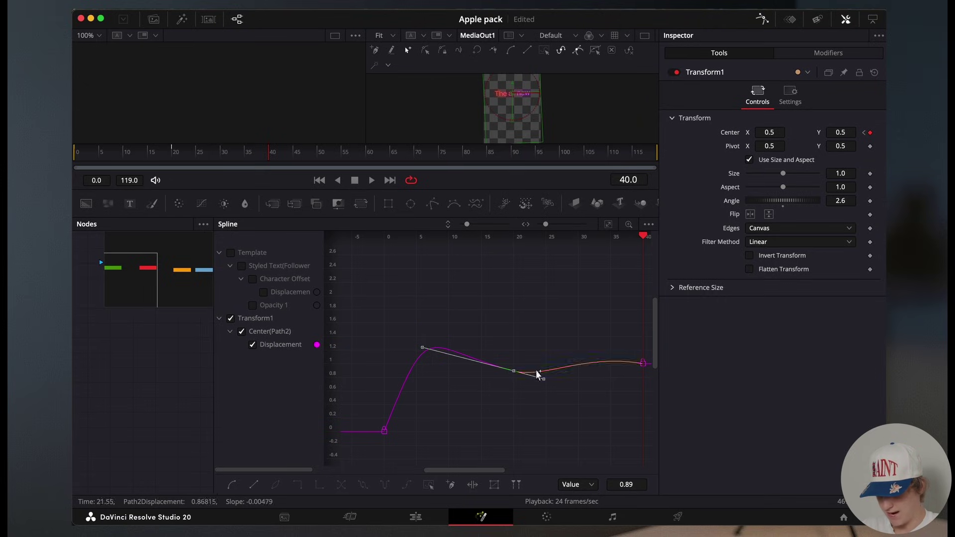
click(644, 365)
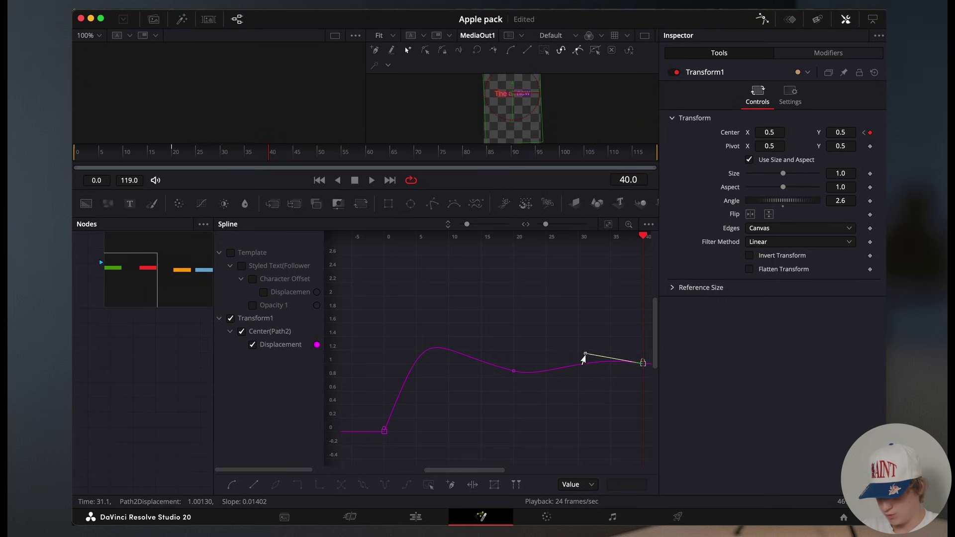
mouse_move(586, 353)
mouse_down()
mouse_move(583, 343)
mouse_move(583, 360)
mouse_up()
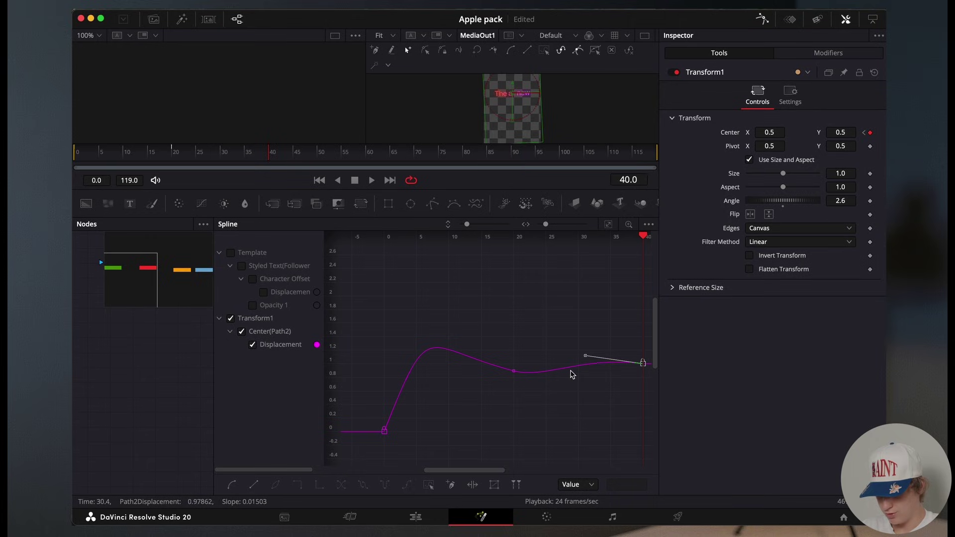
click(384, 430)
drag(444, 316, 428, 297)
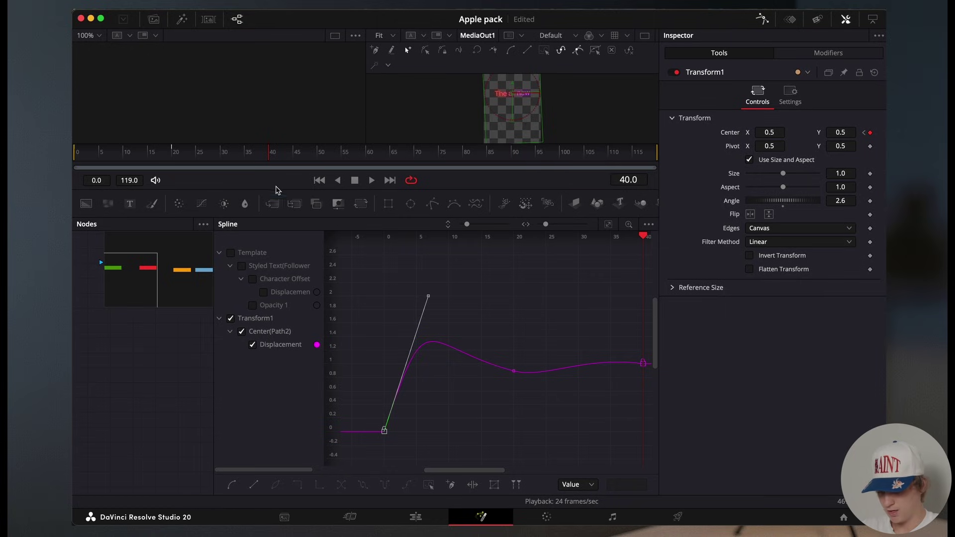
Enlarge the viewer again, play the bouncing "The all new" title from frame 0, and refit the curve view.
drag(481, 144, 481, 299)
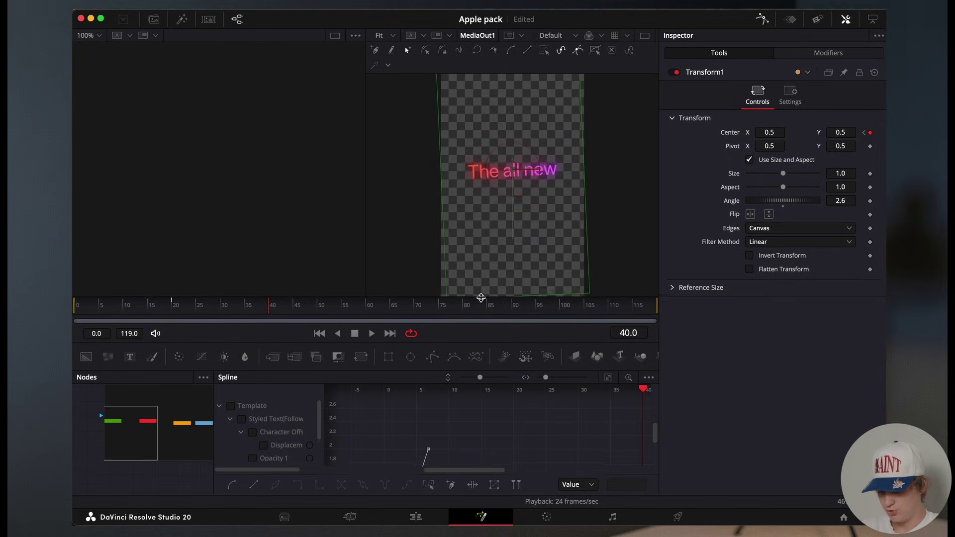
click(74, 309)
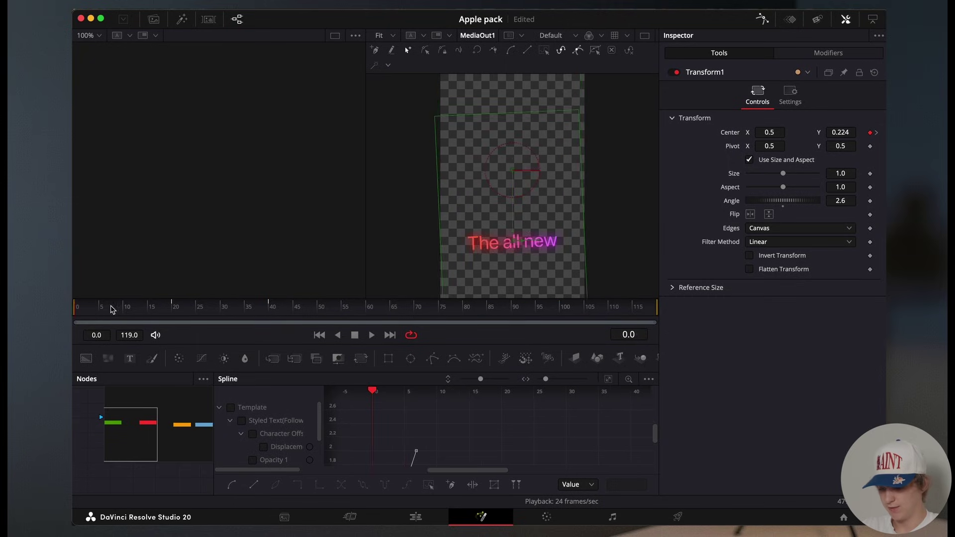
key(space)
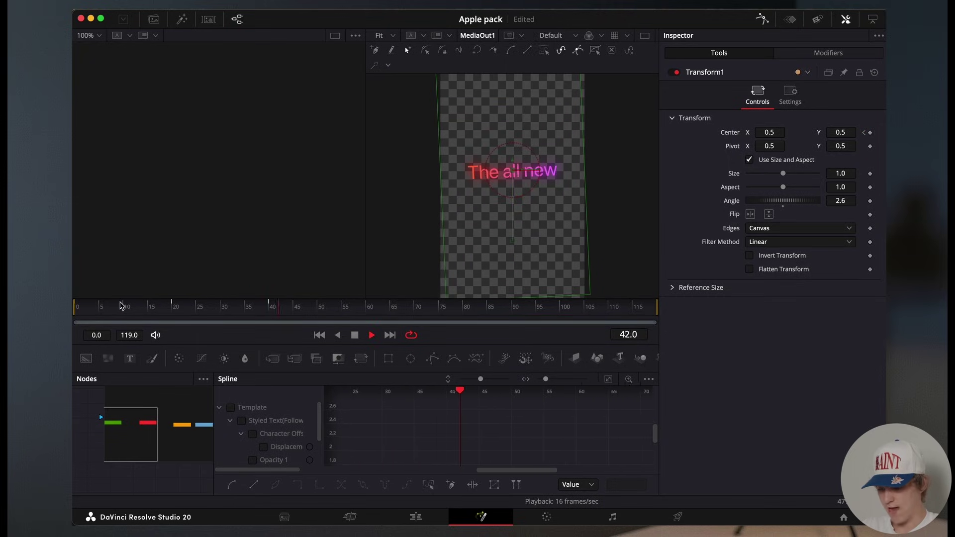
click(74, 308)
key(space)
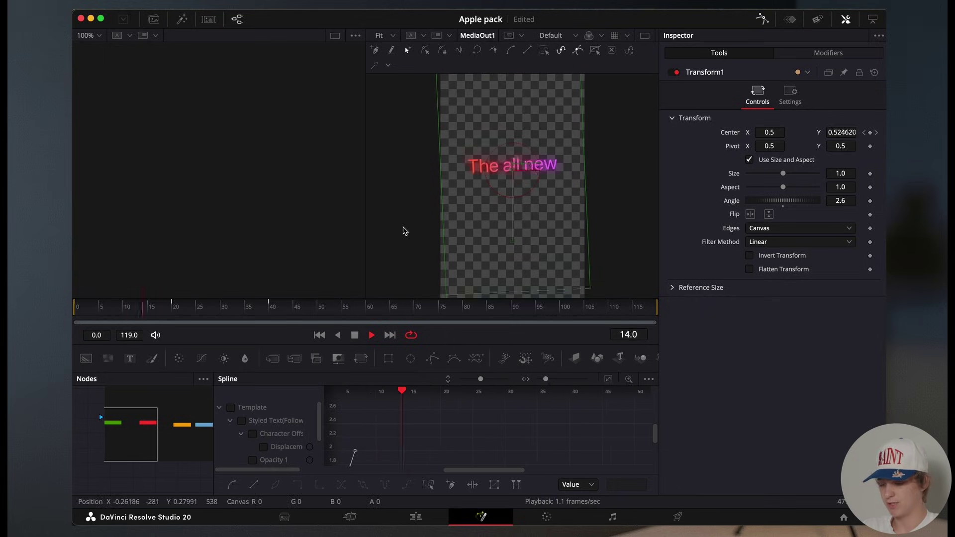
key(space)
click(608, 380)
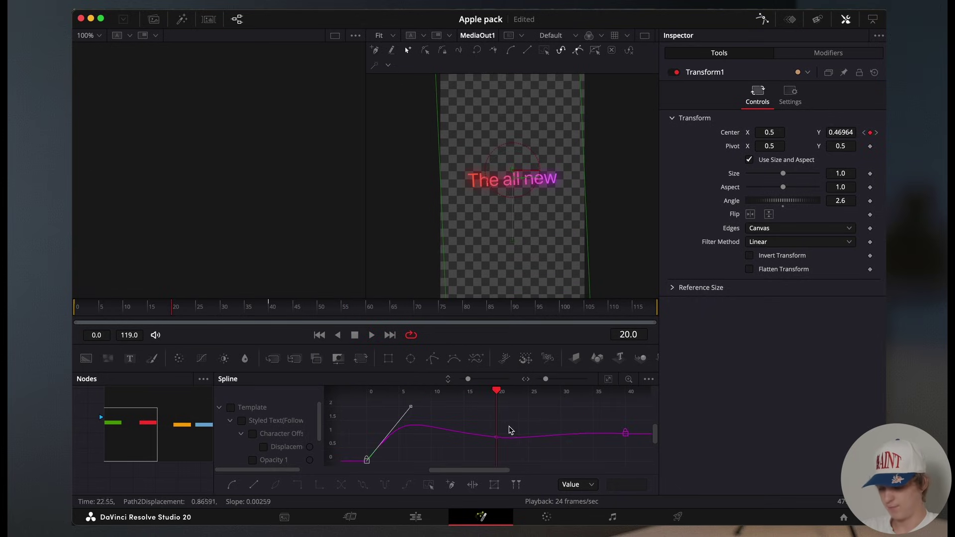
Return to frame 0 and preview the title's rise with the adjusted curve.
click(259, 312)
drag(259, 313, 75, 305)
key(space)
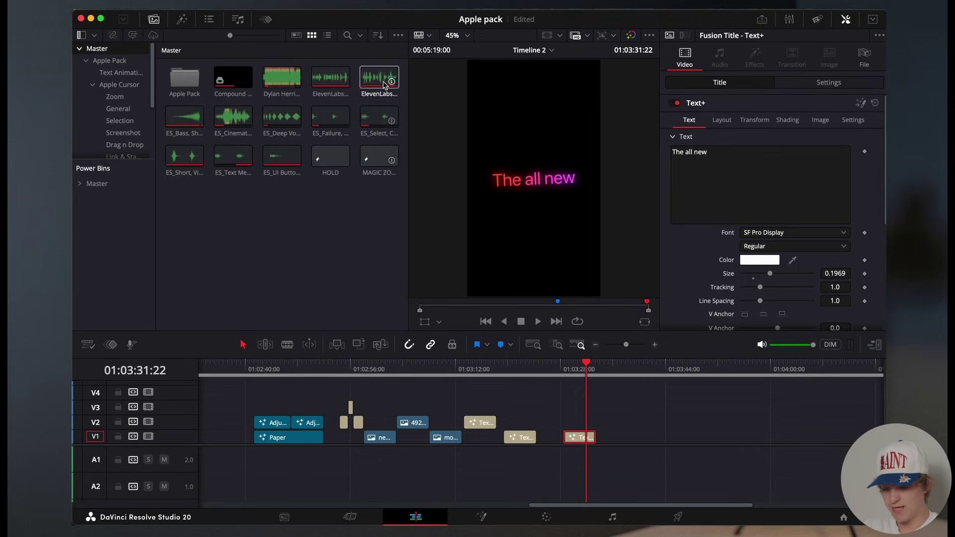
Create a new power bin named "Apple animation" in the Master power bin.
click(398, 35)
click(289, 224)
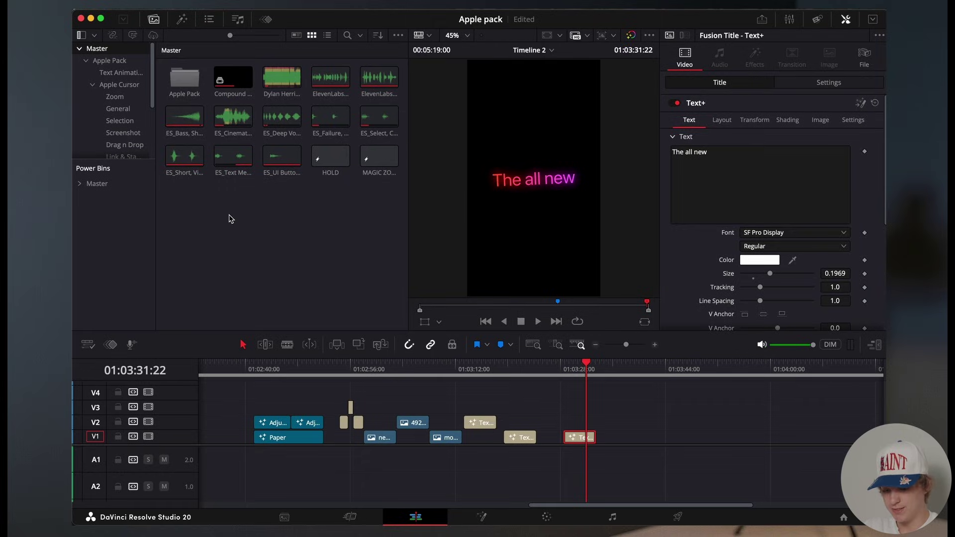
click(107, 188)
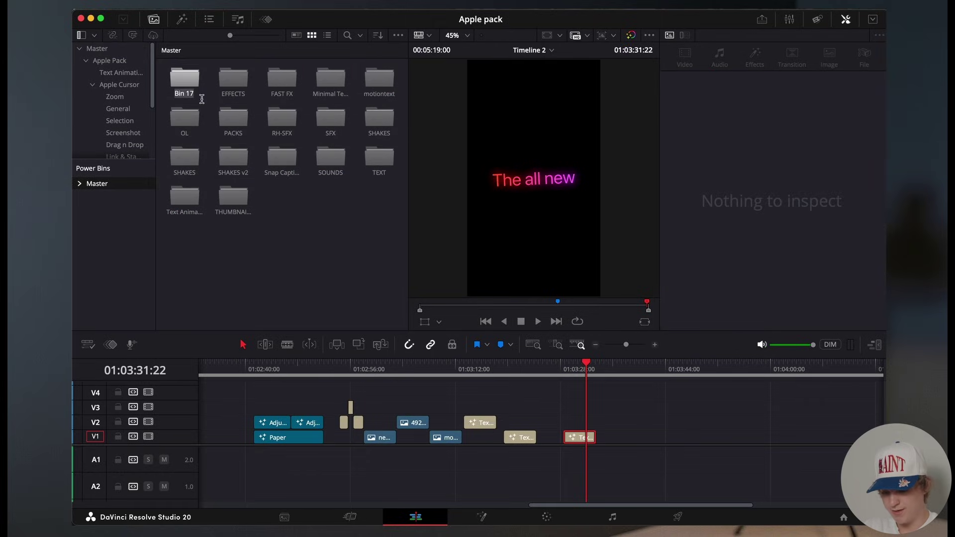
text(Apple)
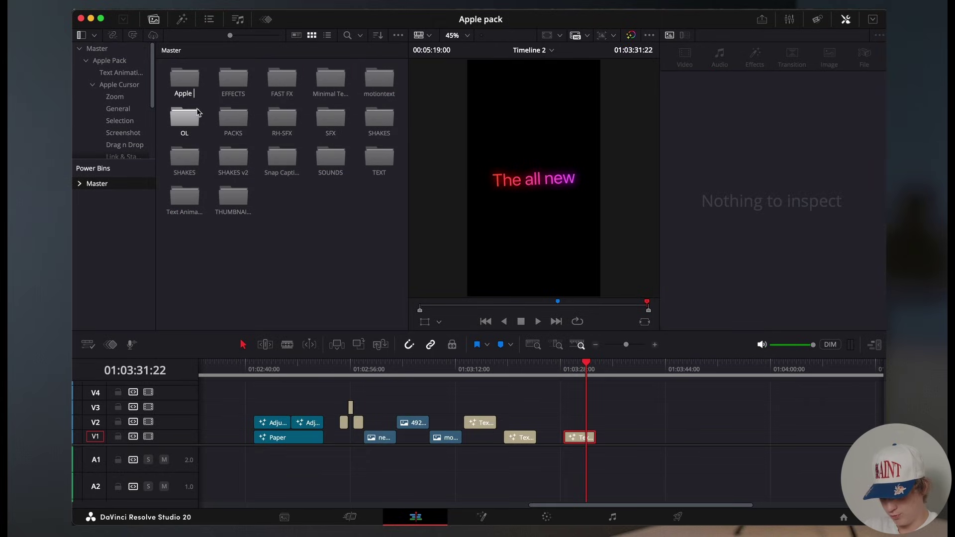
text( animation)
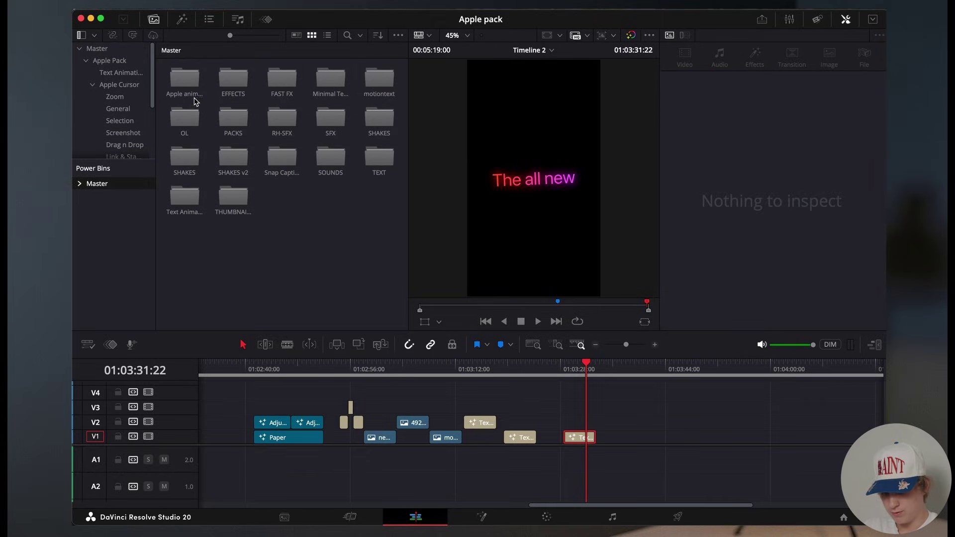
Open the Apple animation power bin and store the three finished Text+ titles from the timeline in it.
double_click(193, 90)
click(483, 424)
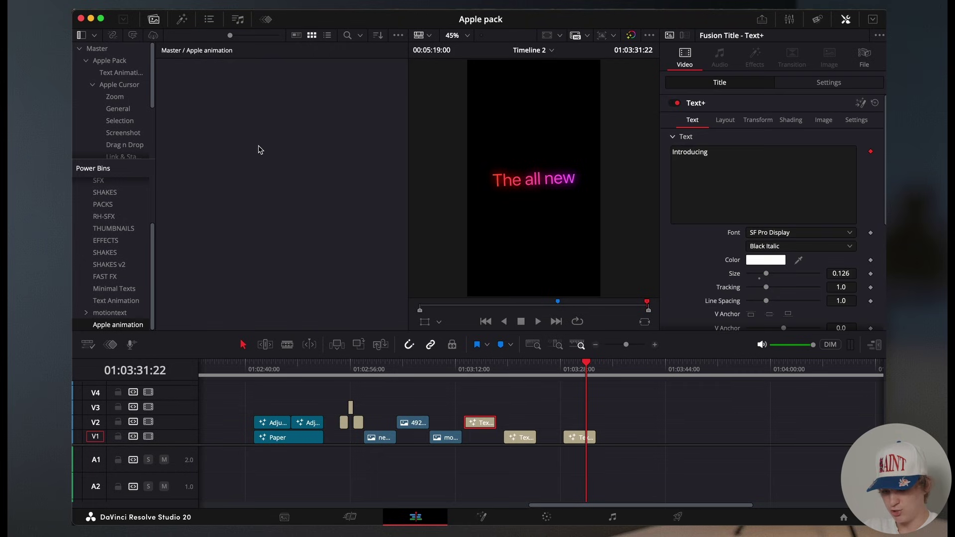
drag(480, 426, 223, 115)
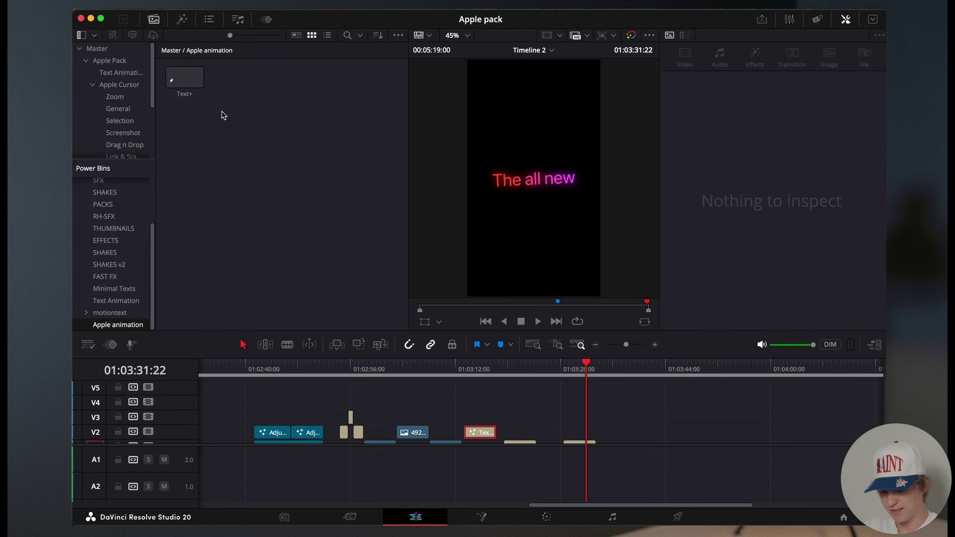
scroll(524, 434, down, 2)
click(521, 434)
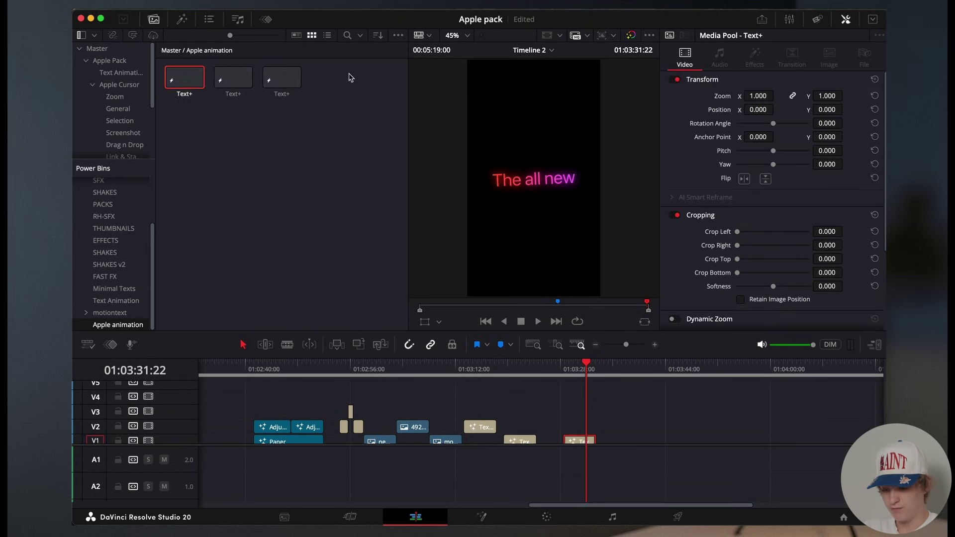
drag(351, 77, 192, 107)
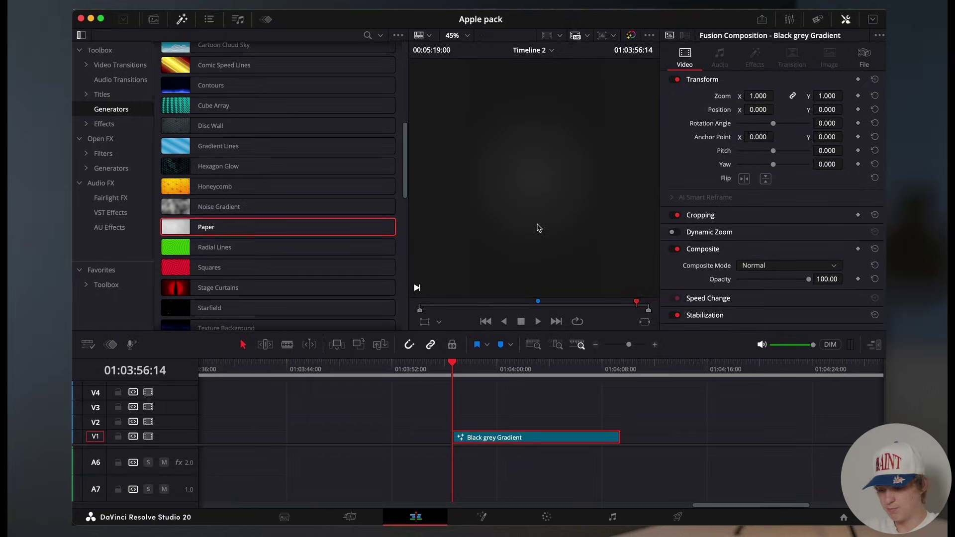
Place an Adjustment Clip above the Black grey Gradient clip on V2 and open it in Fusion.
click(596, 344)
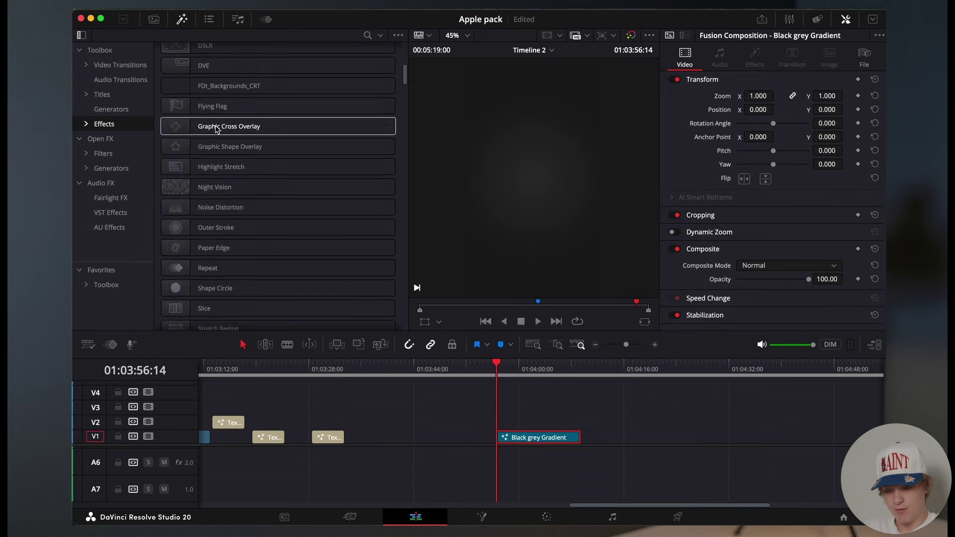
drag(231, 72, 504, 422)
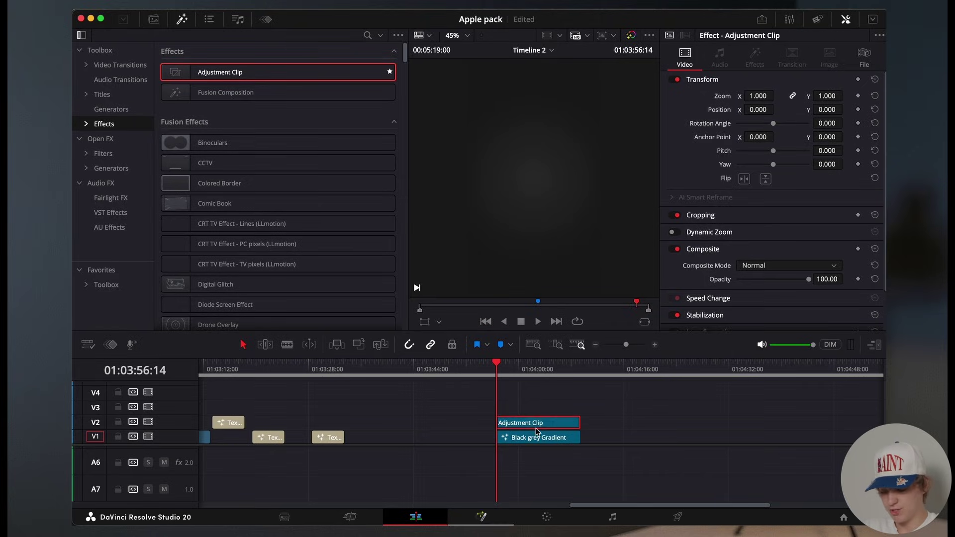
key(shift+5)
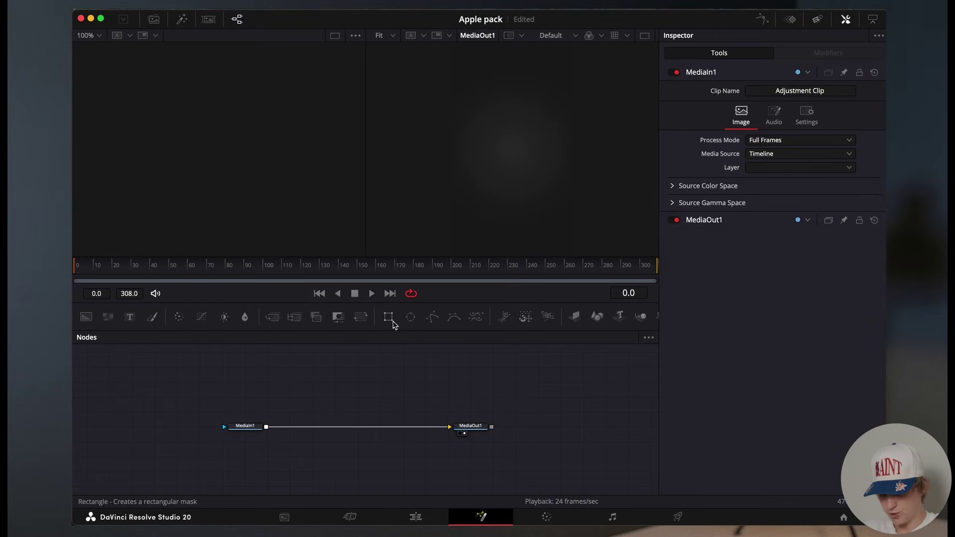
Add a rectangle mask about 0.6 by 0.21 with corner radius 0.394, plus one about 0.18 by 0.046 with radius 0.827.
drag(389, 317, 356, 382)
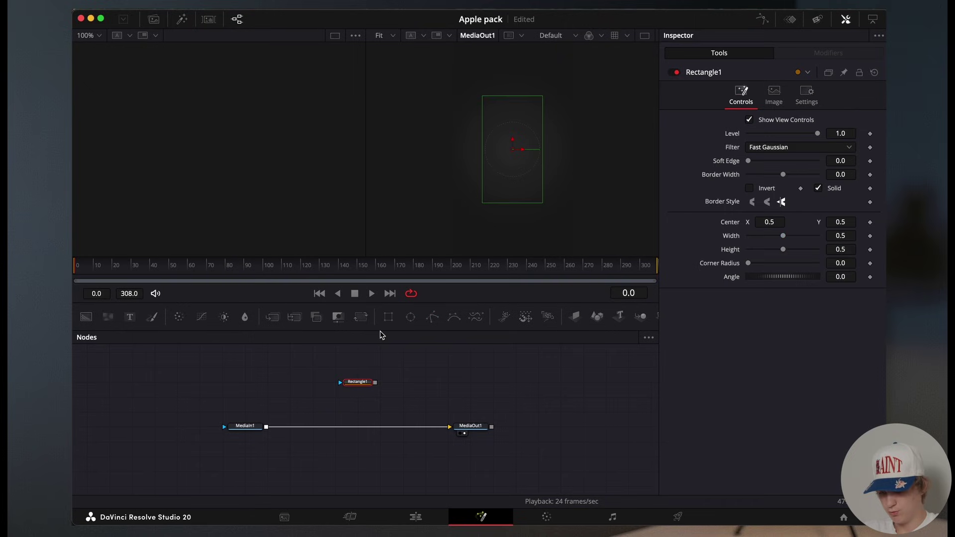
drag(483, 97, 476, 129)
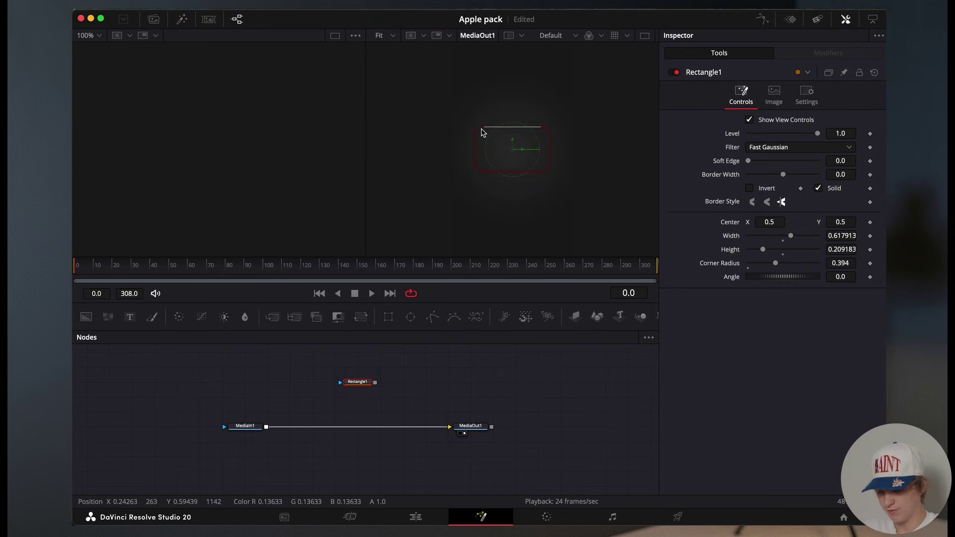
drag(482, 132, 482, 134)
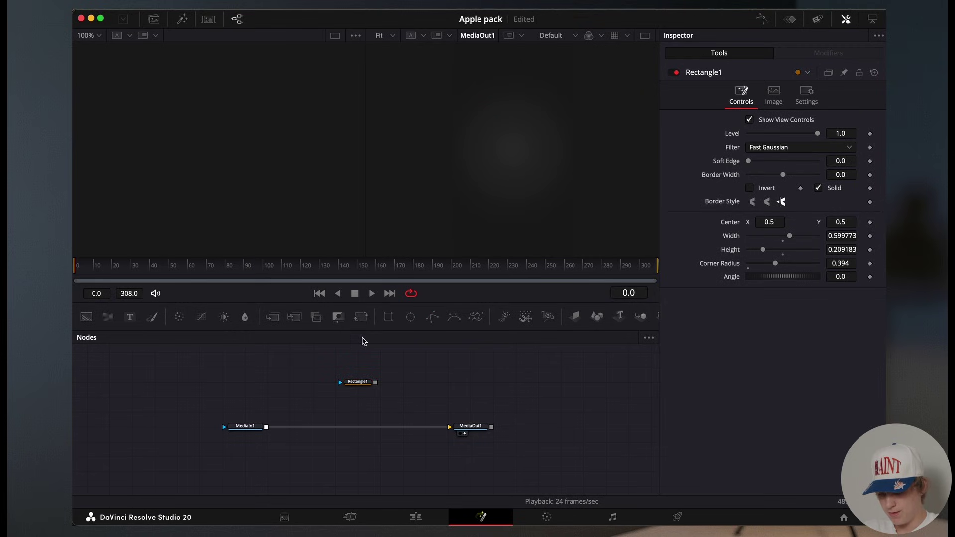
click(388, 317)
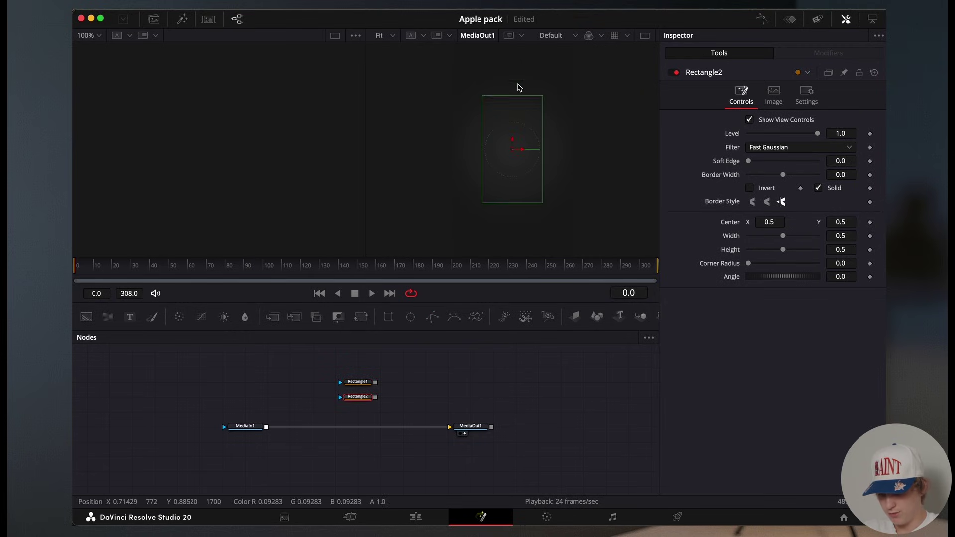
drag(483, 97, 504, 147)
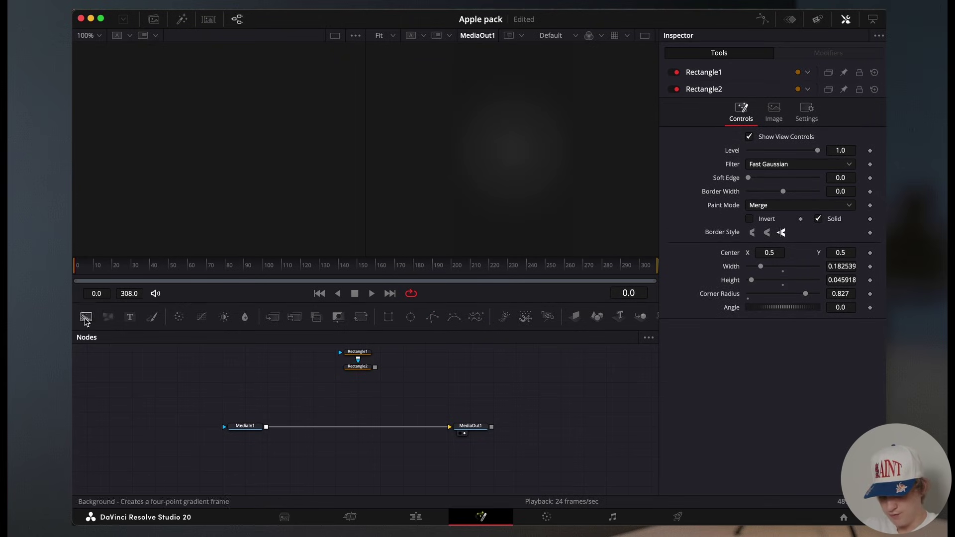
Add a Background masked by the two chained rectangles and set its solid color to white.
drag(86, 317, 363, 382)
click(772, 181)
click(307, 451)
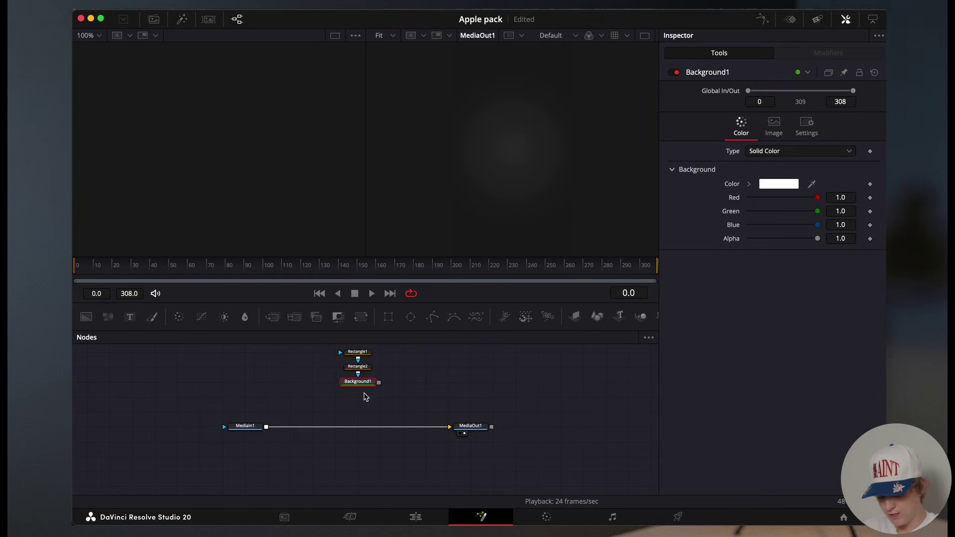
Add an Edge Detect node after the white Background.
key(shift+space)
key(BackSpace)
key(BackSpace)
key(BackSpace)
key(BackSpace)
text(ed)
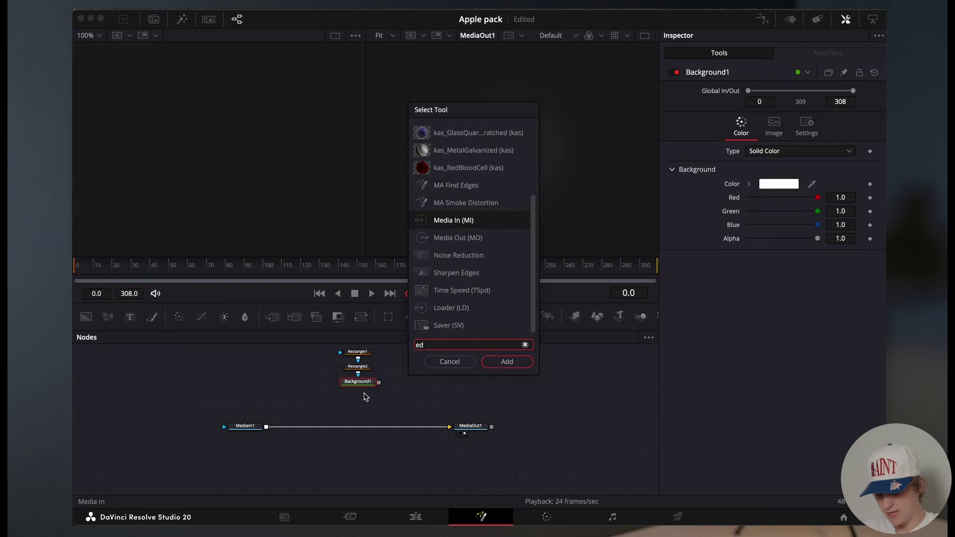
text(g)
key(Return)
Insert a Gaussian Blur after MediaIn1 and space it out along the main node line.
click(244, 428)
key(shift+space)
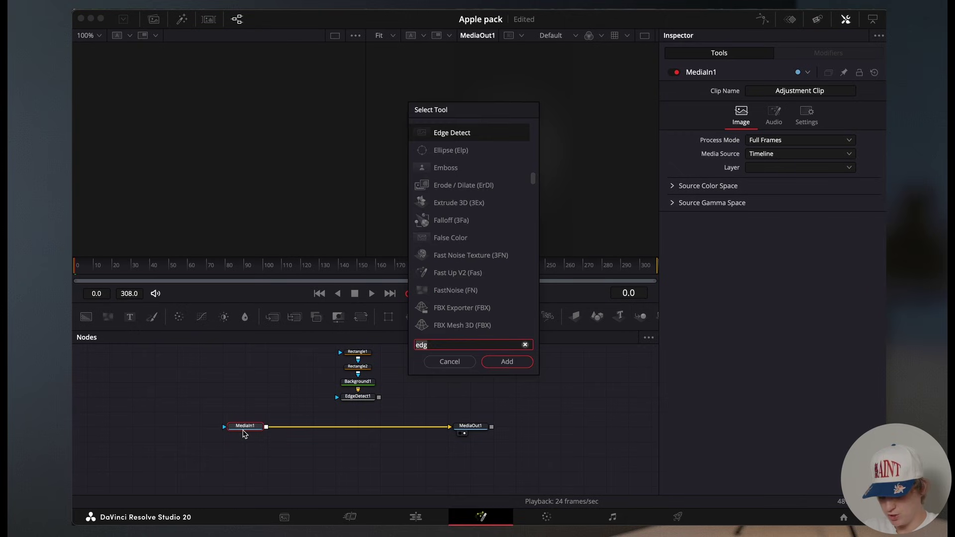
text(ga)
key(Up)
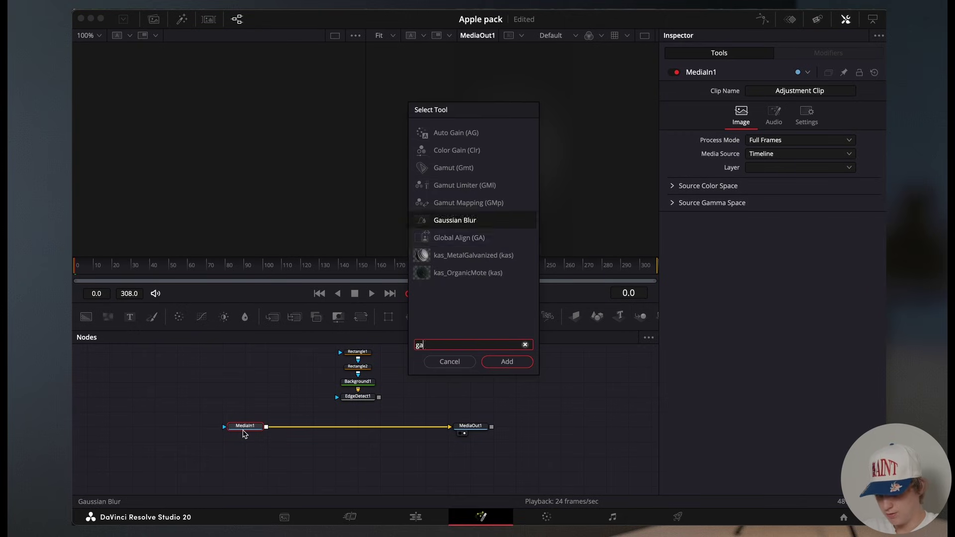
key(Return)
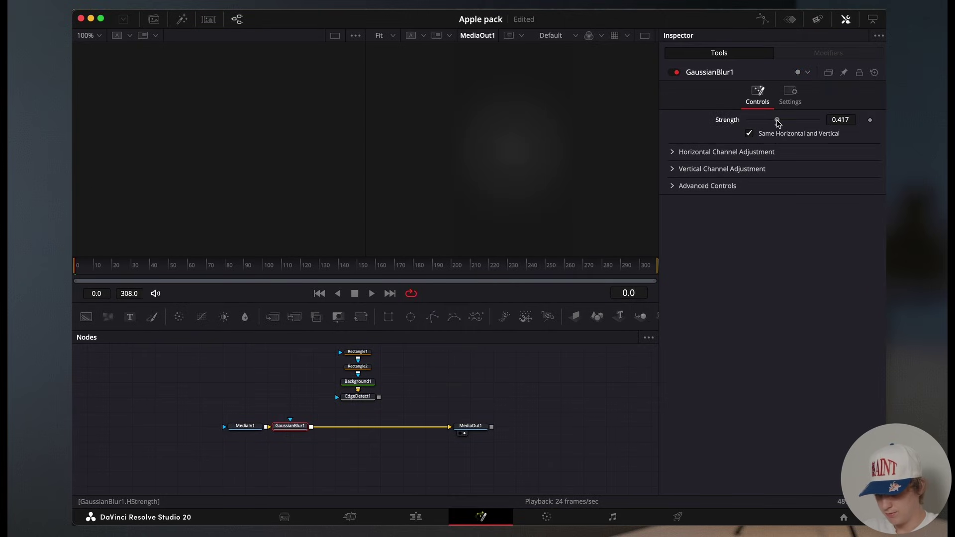
drag(287, 430, 309, 431)
Insert a Merge after the Gaussian Blur and connect Edge Detect's output to its foreground.
key(shift+space)
text(merge)
key(Return)
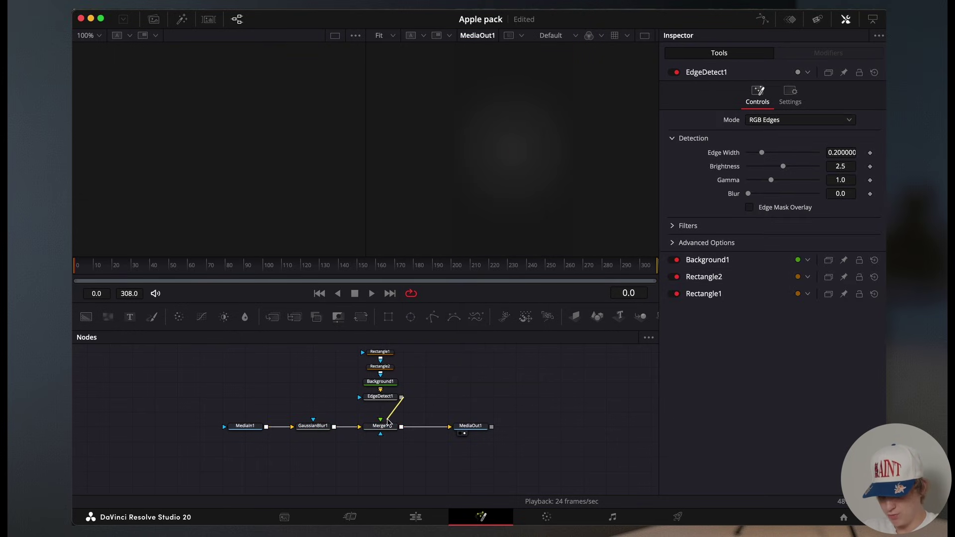
drag(389, 422, 383, 427)
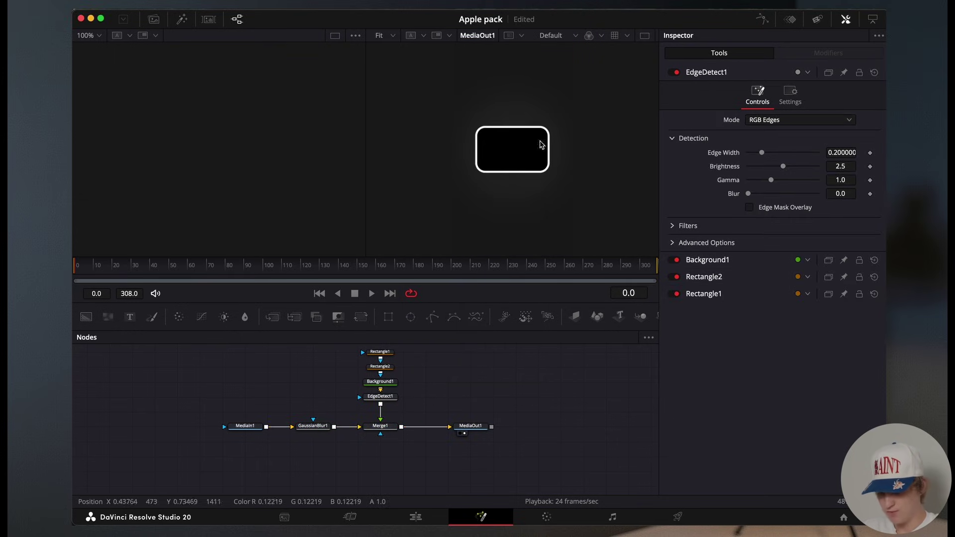
Form a folder tab by moving Rectangle2 to about X 0.337, Y 0.602 and enlarging it to about 0.264 by 0.056.
drag(535, 124, 528, 166)
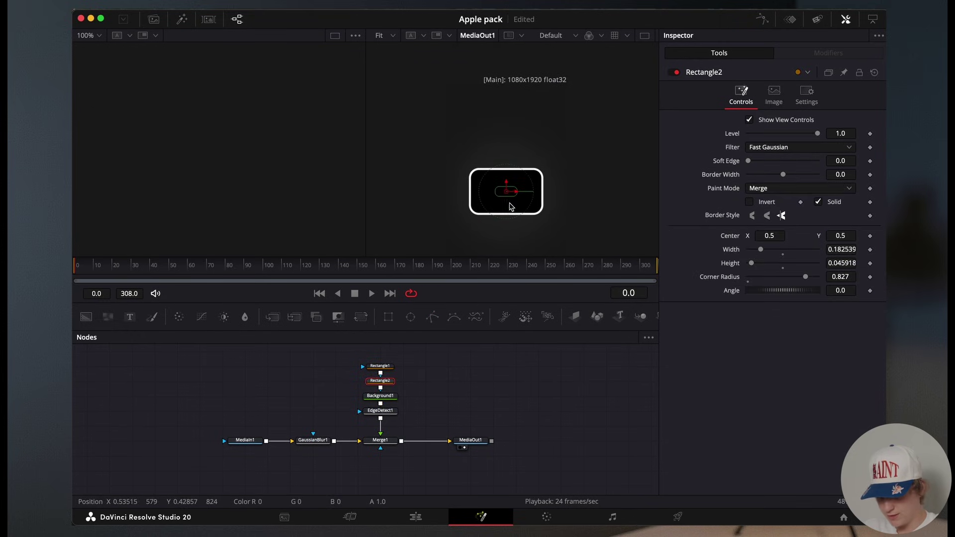
drag(507, 193, 491, 161)
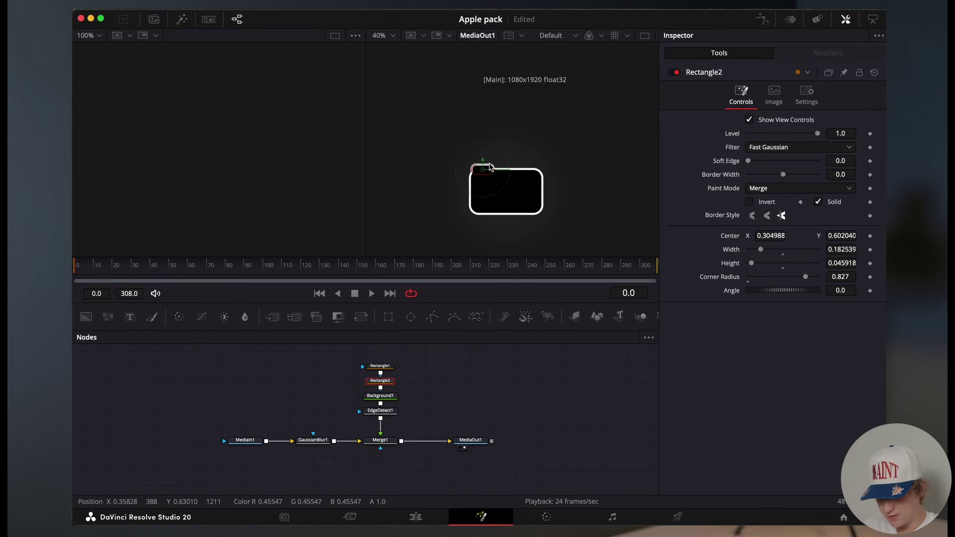
drag(494, 171, 503, 170)
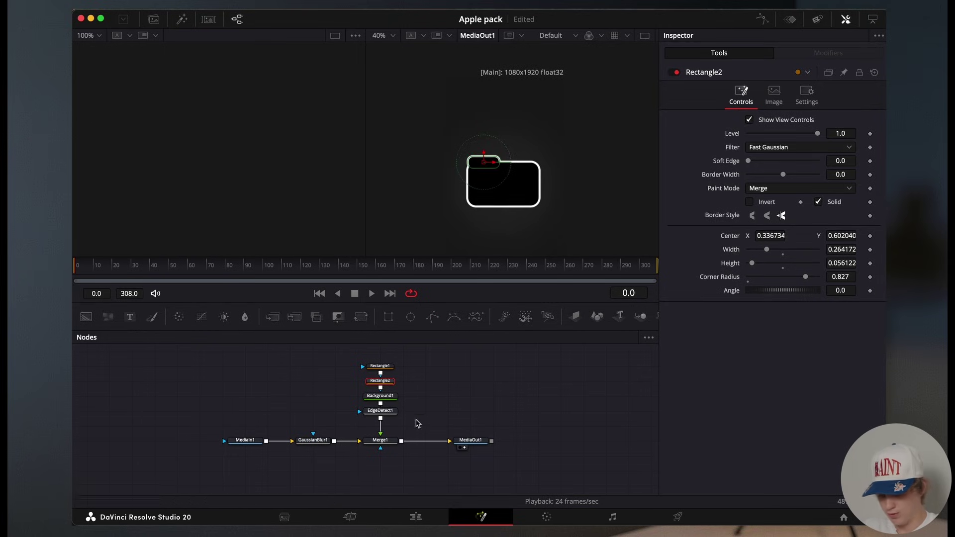
Duplicate Rectangle1, Rectangle2 and Background1 as a separate chain above the Gaussian Blur.
drag(416, 358, 357, 404)
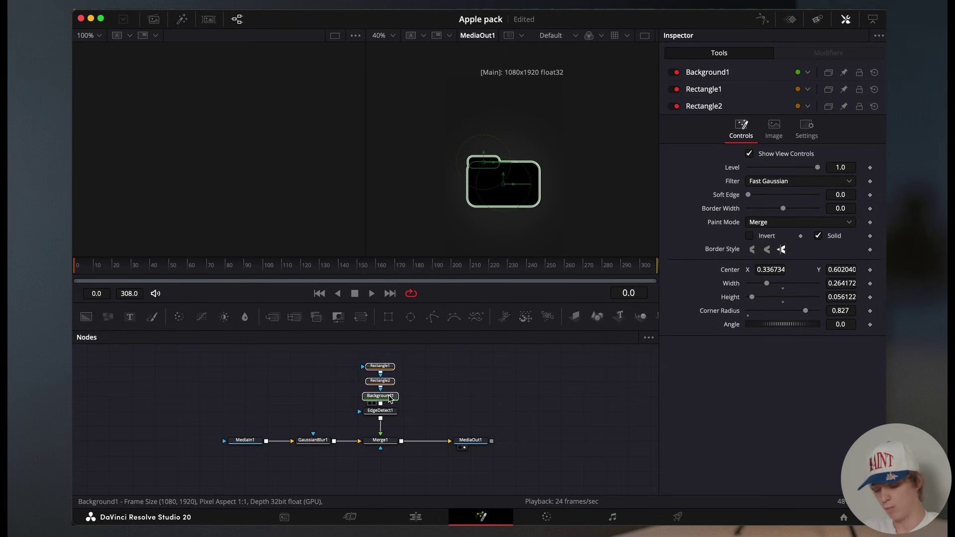
click(321, 376)
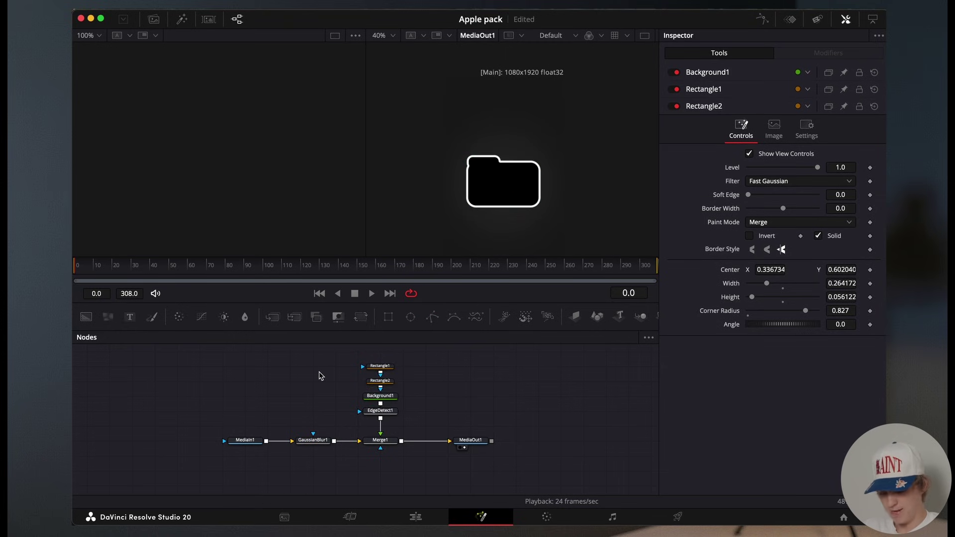
key(super+v)
Add a Transform after the duplicated Background and connect its output as the Gaussian Blur's effect mask.
click(306, 423)
key(shift+space)
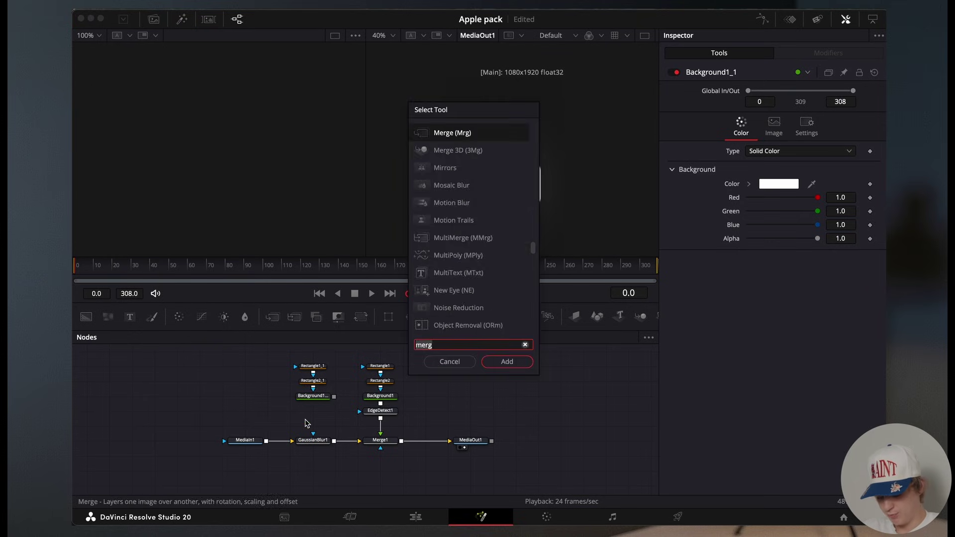
text(tra)
key(Return)
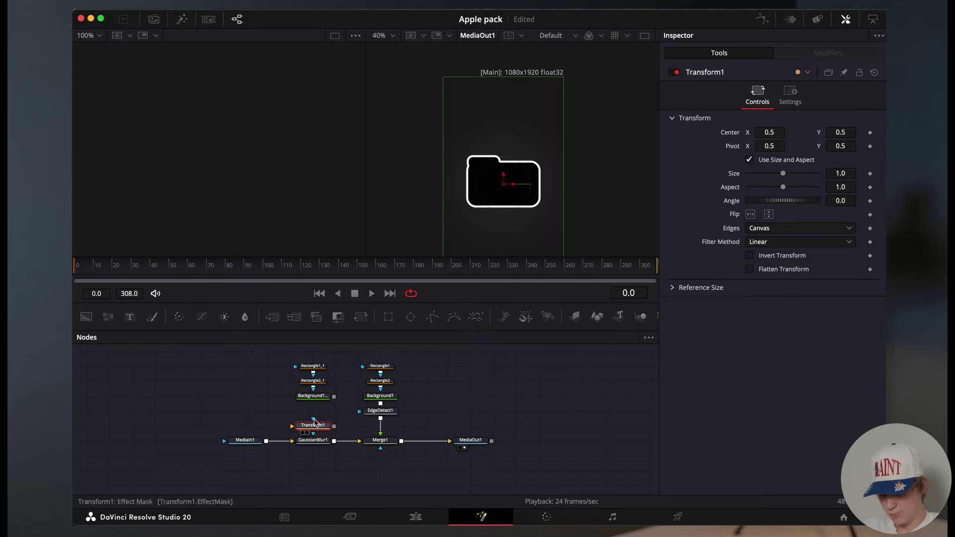
drag(312, 423, 312, 414)
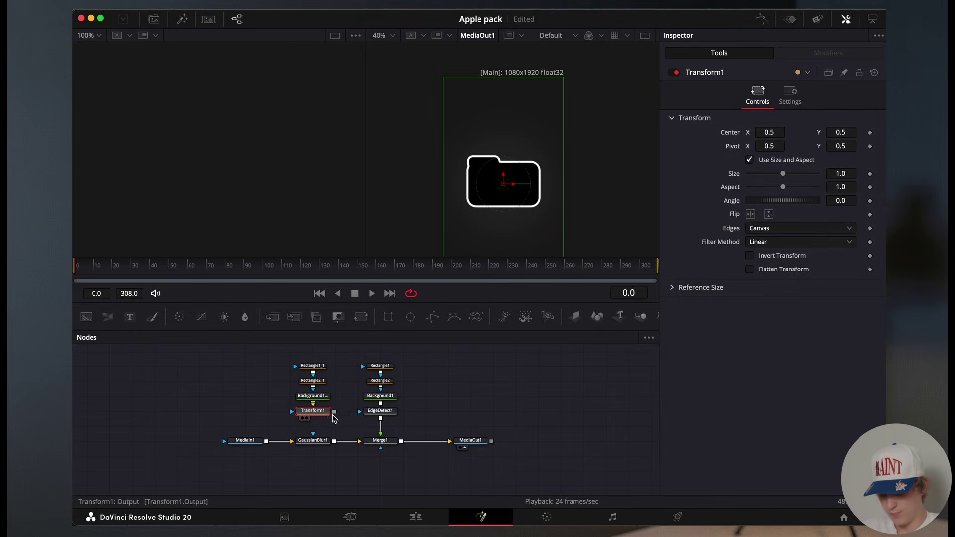
drag(333, 416, 313, 433)
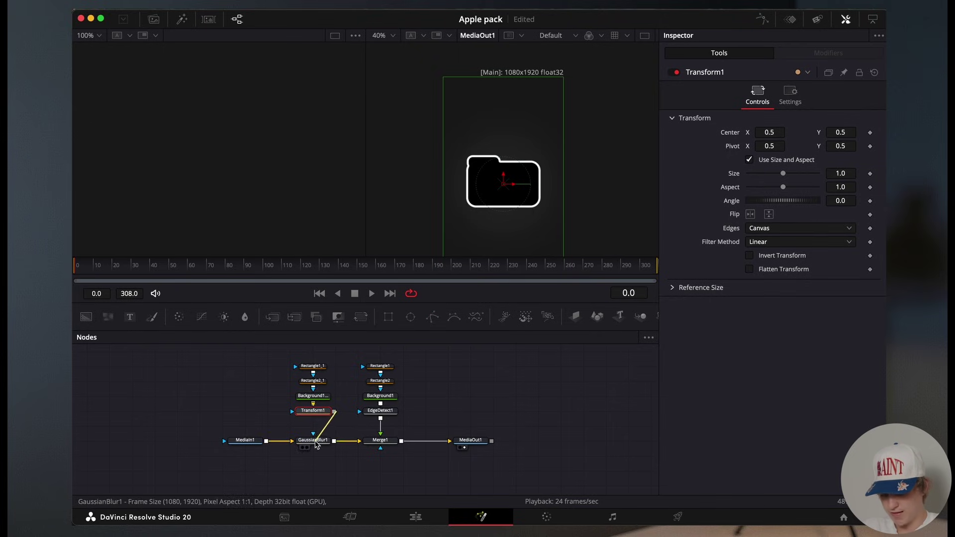
Mask Edge Detect with Background1's output and set Merge1's apply mode to Hypotenuse.
drag(380, 411, 375, 449)
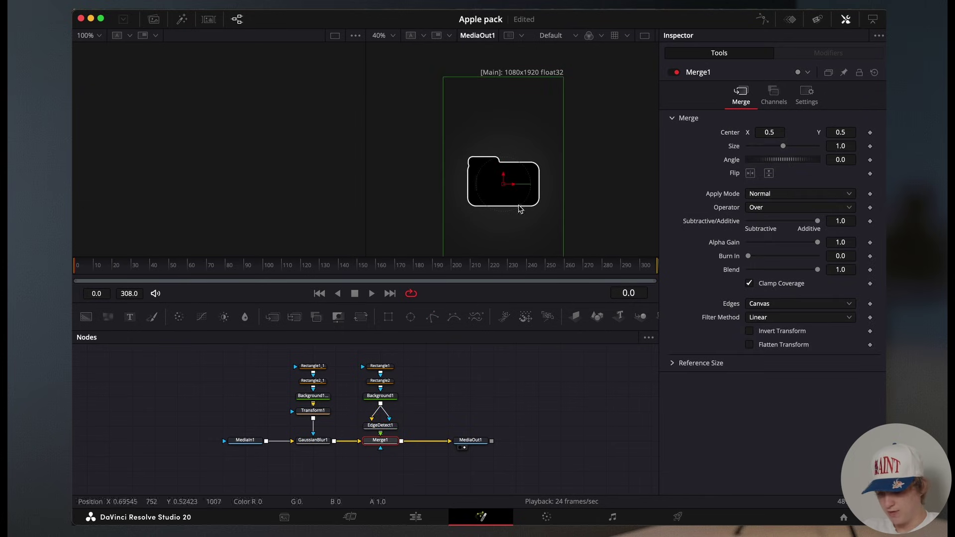
click(778, 194)
scroll(788, 285, down, 5)
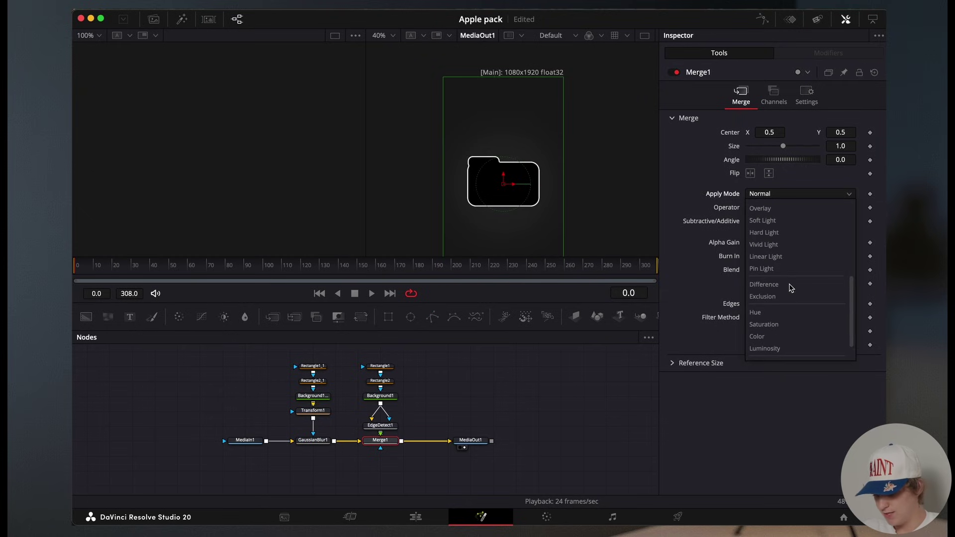
click(766, 341)
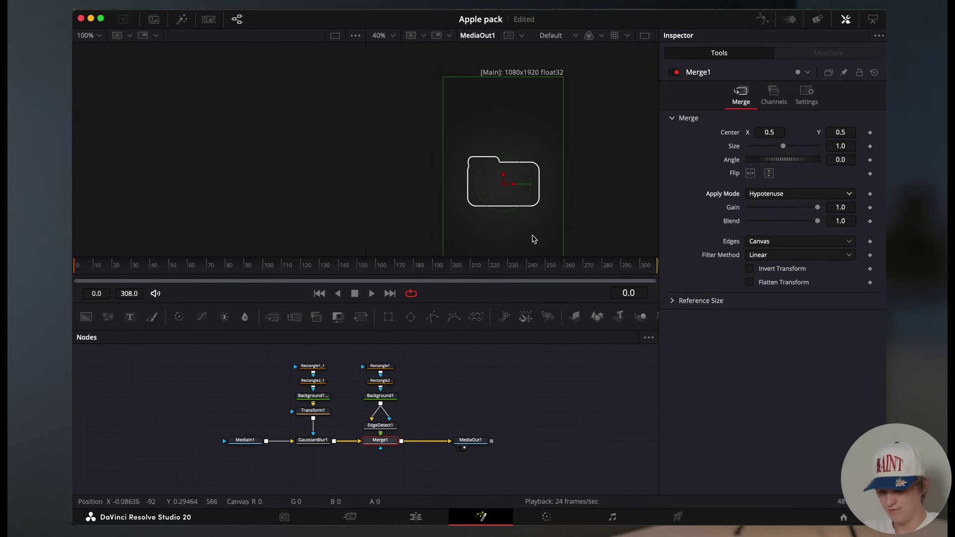
Soften EdgeDetect1's outline with edge width about 0.394, brightness 1.26, gamma 0.724 and blur 0.189, and inspect the folder edge up close.
click(380, 425)
drag(761, 152, 754, 182)
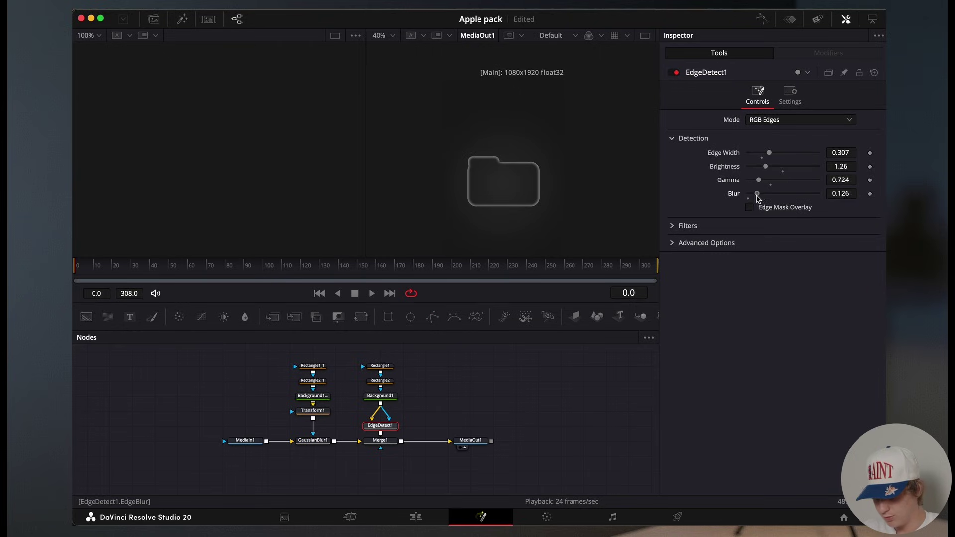
drag(775, 154, 778, 155)
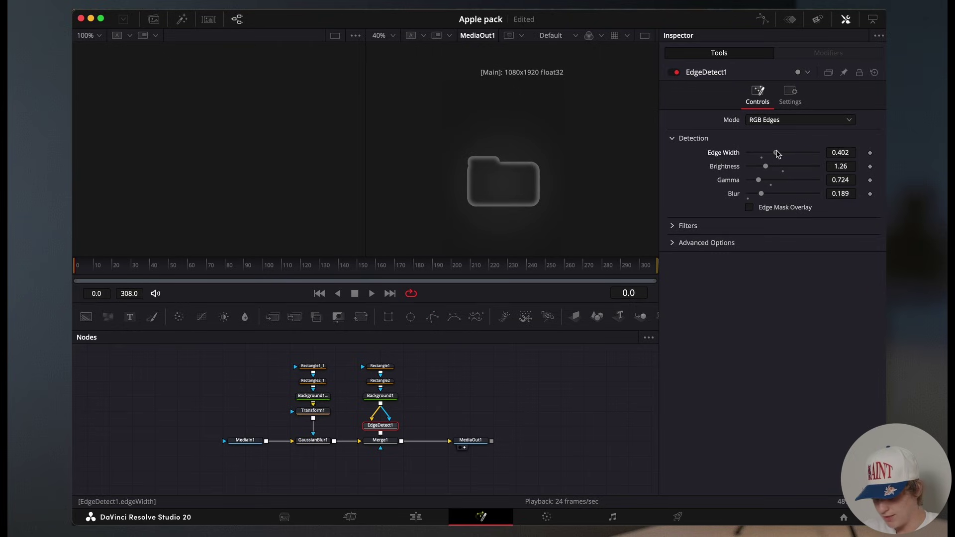
scroll(465, 208, up, 5)
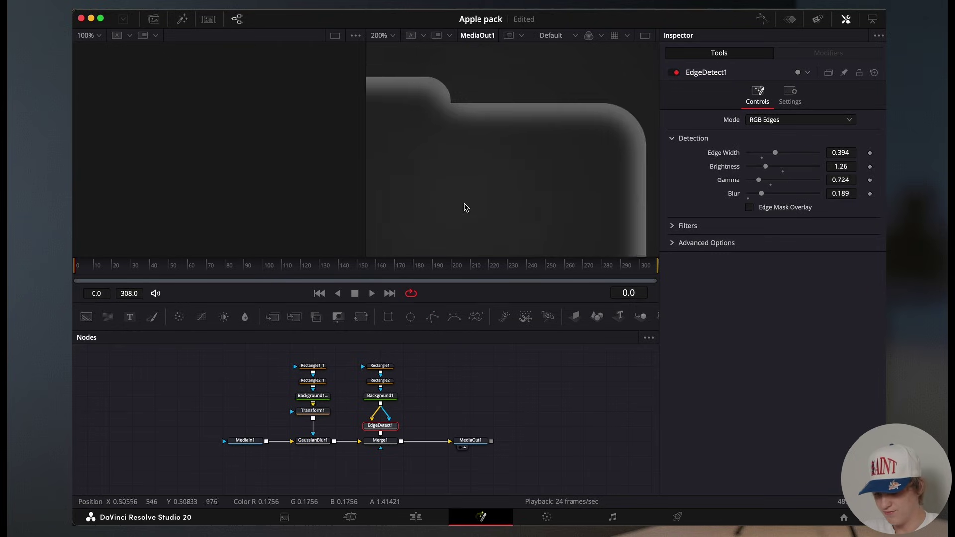
scroll(464, 205, down, 5)
scroll(464, 205, right, 5)
scroll(465, 204, up, 5)
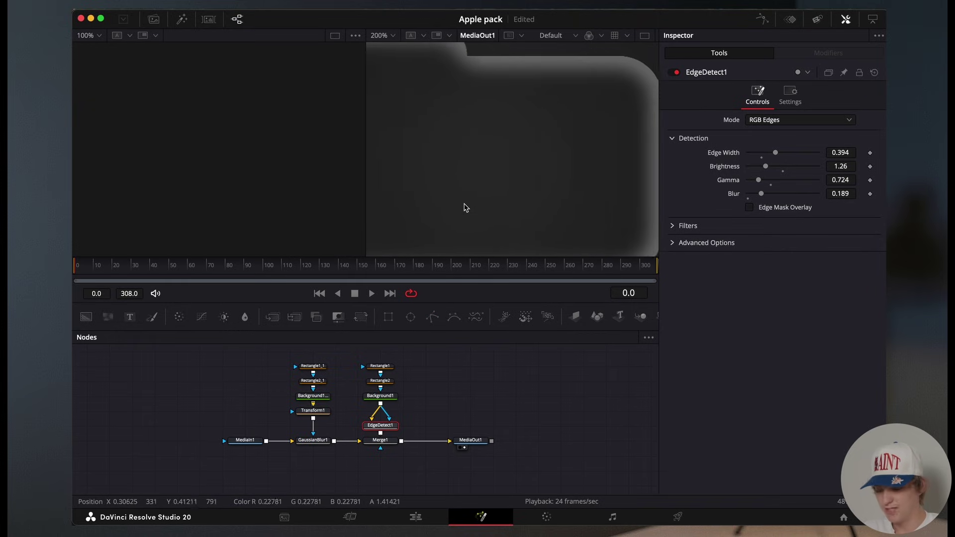
Insert a Transform between EdgeDetect1 and Merge1 and offset the outline with Center Y 0.503 and angle 2.6.
drag(382, 426, 382, 411)
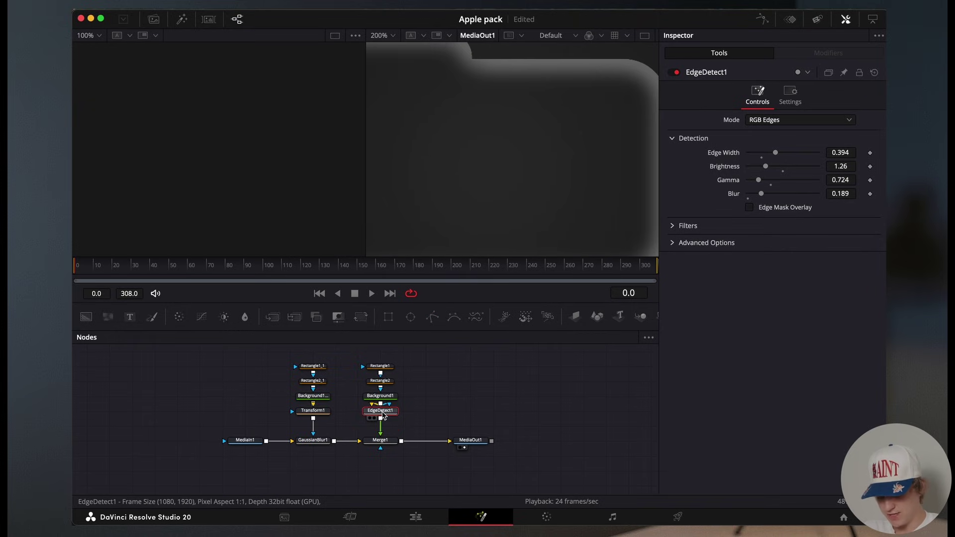
key(shift+space)
text(trans)
key(Return)
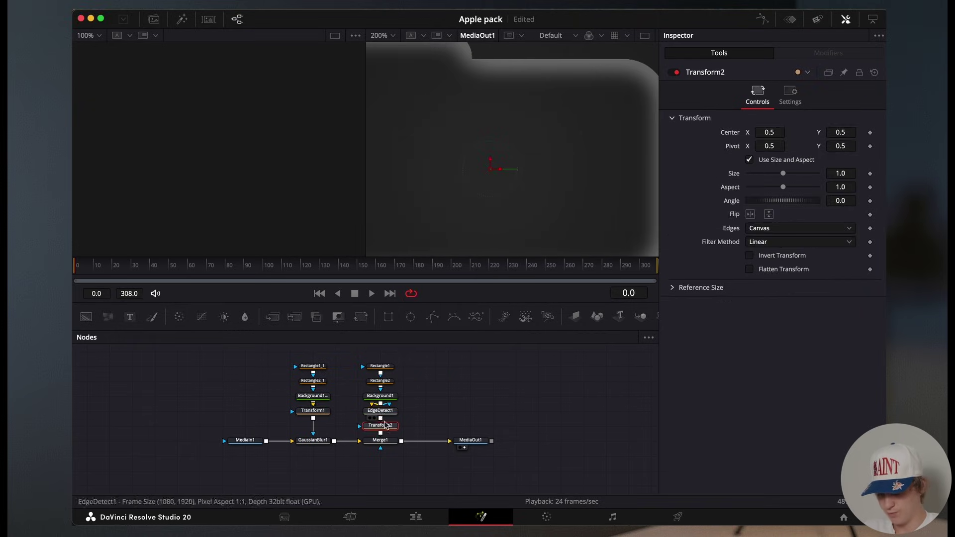
mouse_move(850, 131)
mouse_down()
mouse_move(772, 130)
mouse_move(870, 130)
mouse_move(820, 130)
mouse_move(867, 130)
mouse_move(840, 131)
mouse_move(851, 131)
mouse_up()
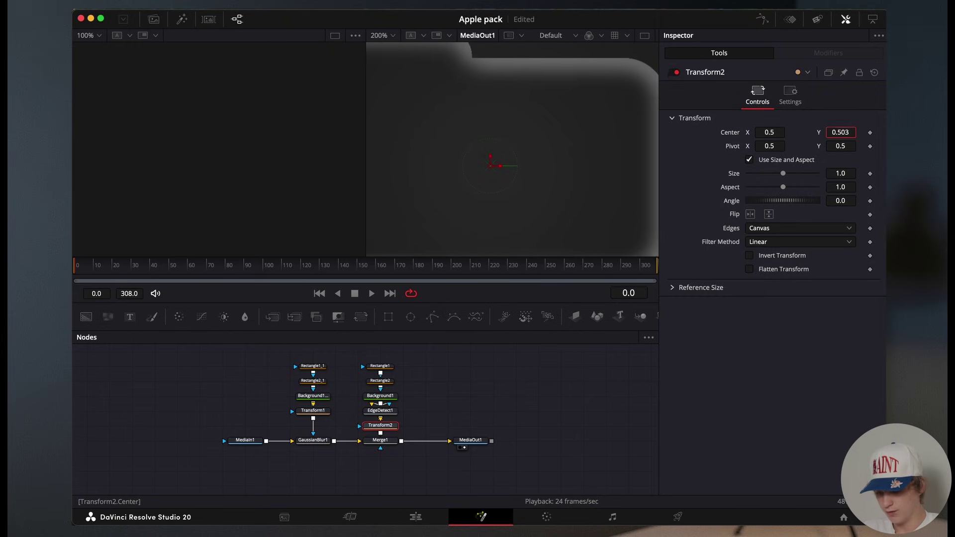
key(ctrl+f)
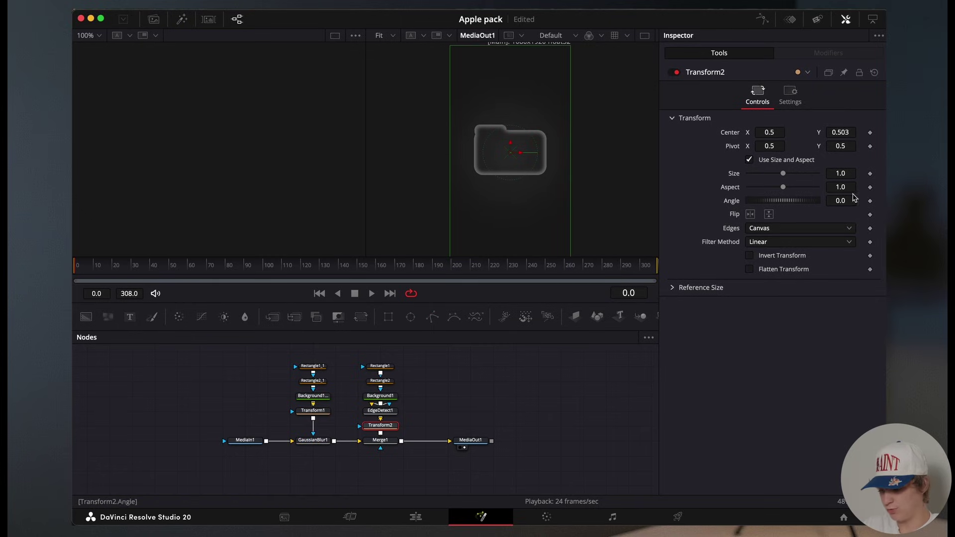
drag(841, 202, 853, 201)
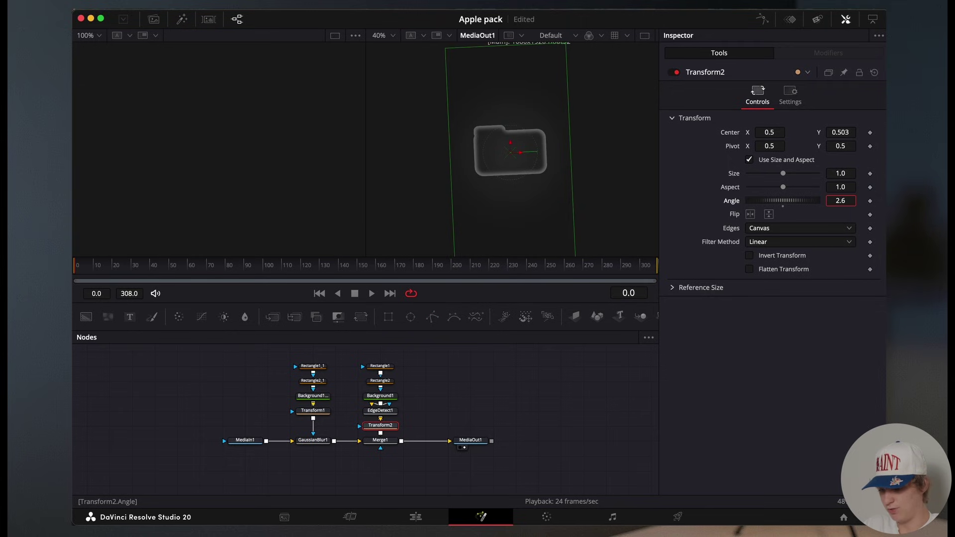
Keyframe Transform2's Center so the folder rises from a lower Y position at the start to 0.5 at frame 36.
mouse_move(844, 132)
mouse_down()
mouse_move(826, 132)
mouse_move(849, 137)
mouse_up()
click(870, 133)
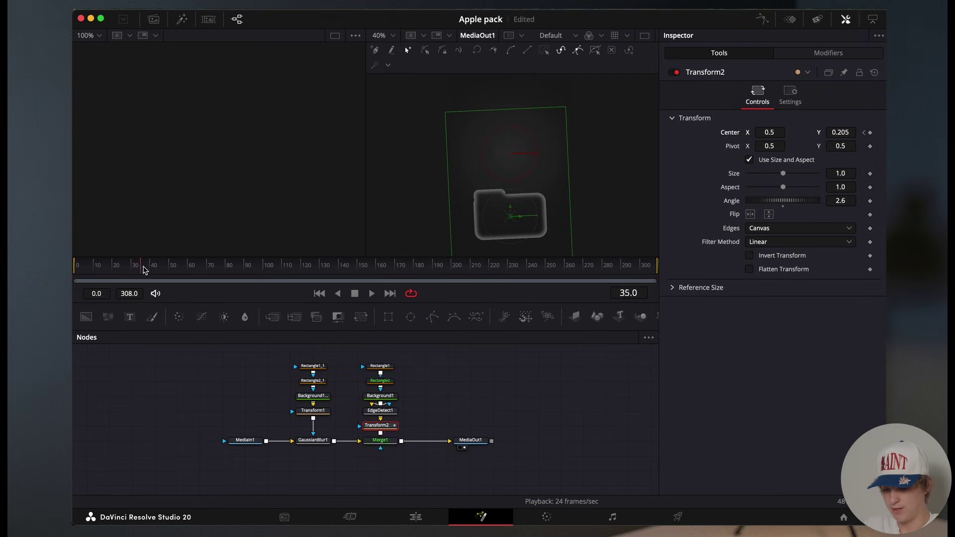
click(843, 132)
text(0.5)
key(Tab)
Show Transform2's Center displacement in the Spline editor and bend the curve at both keyframes into an overshooting ease.
click(762, 19)
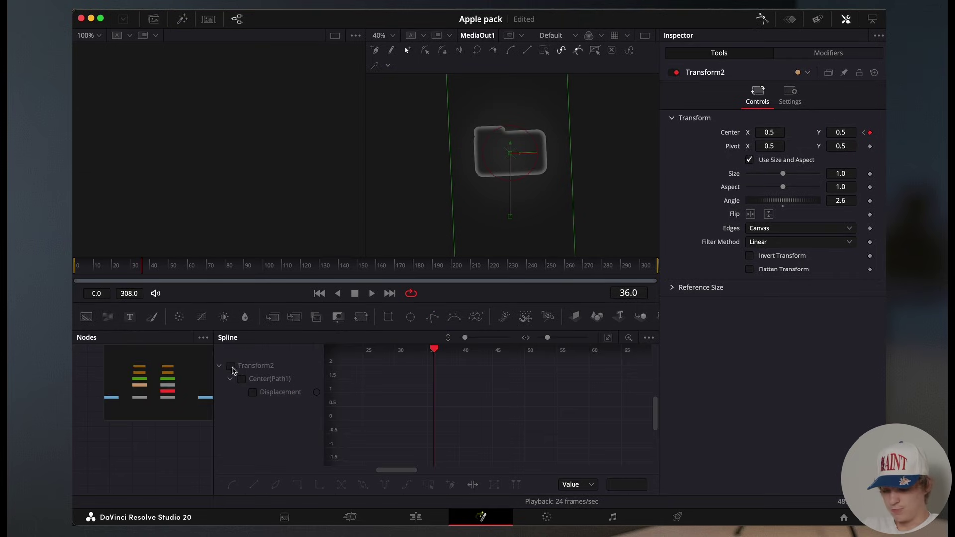
click(230, 366)
click(609, 337)
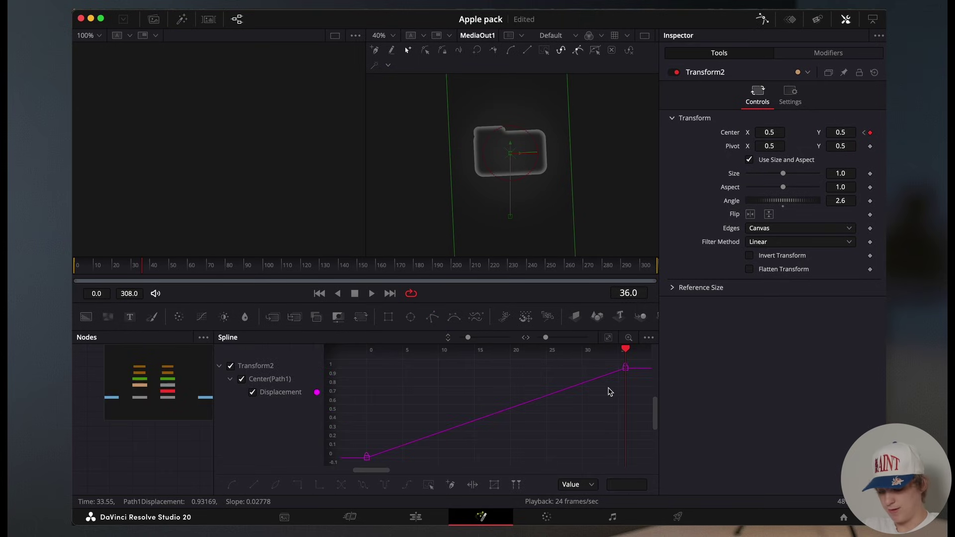
click(366, 457)
drag(449, 431, 368, 378)
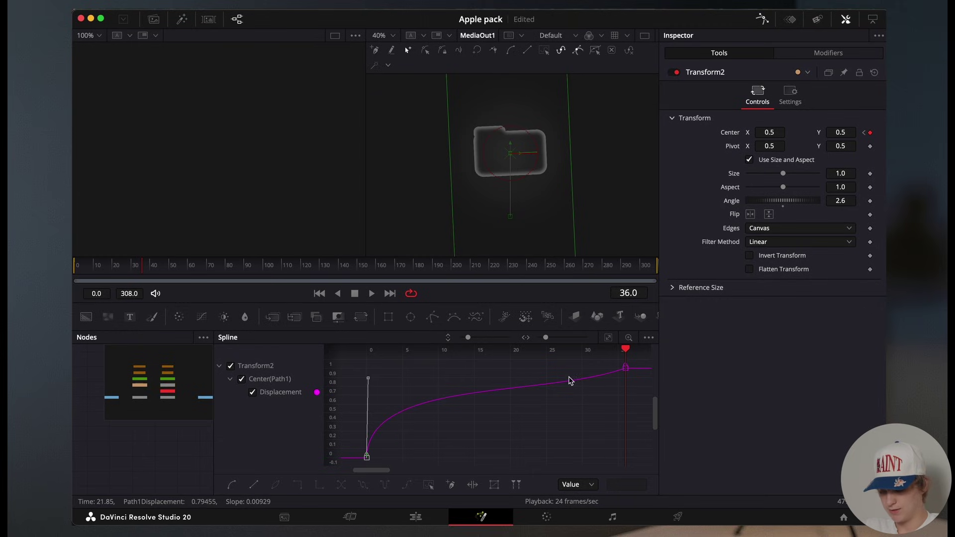
click(625, 369)
drag(544, 401, 441, 360)
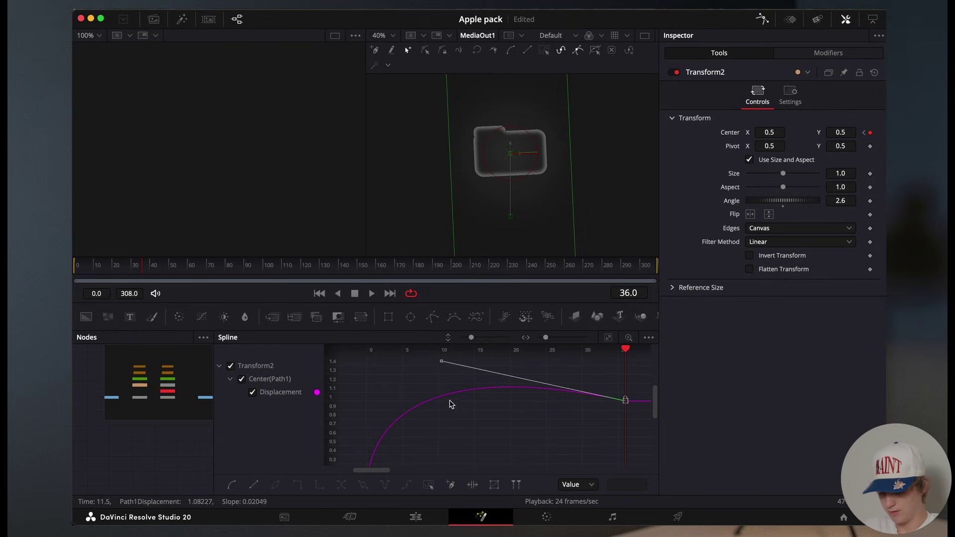
Refine the handles of the first and last displacement keyframes so the curve rises steeply and peaks earlier.
scroll(450, 402, down, 3)
drag(400, 457, 455, 359)
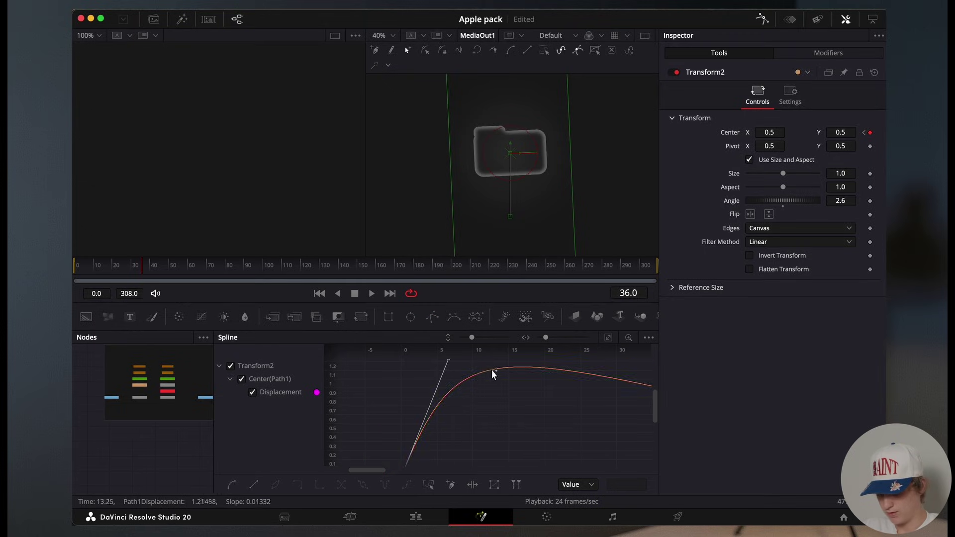
scroll(551, 386, right, 2)
scroll(551, 386, up, 2)
click(635, 405)
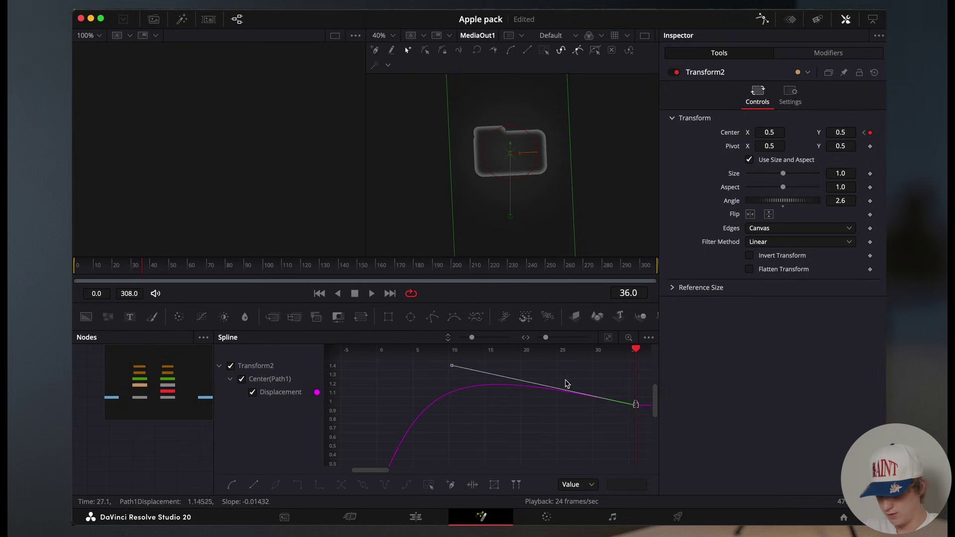
drag(451, 369, 390, 364)
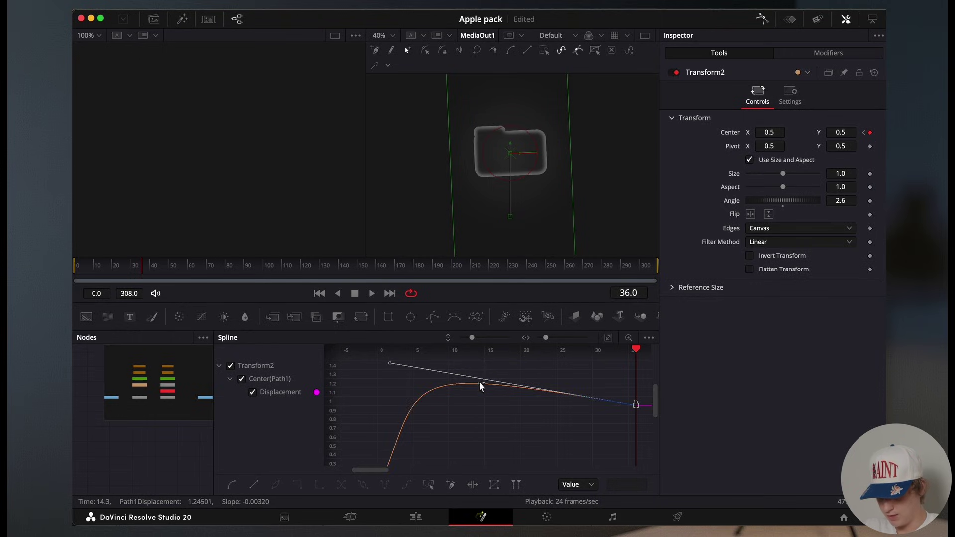
Add a point at 0.9 near frame 15 on the displacement curve and steepen the start handle to create a bounce.
drag(481, 384, 478, 415)
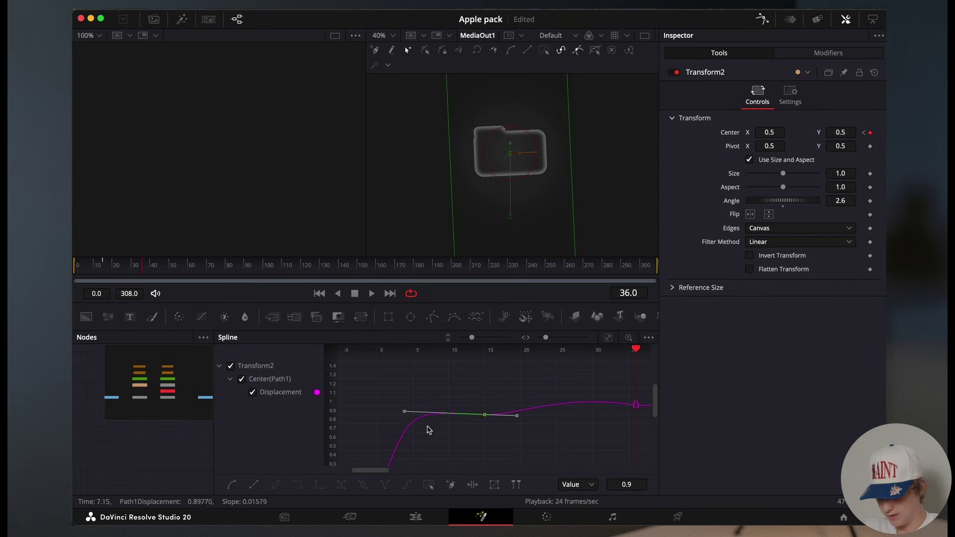
scroll(413, 426, down, 3)
scroll(413, 426, left, 3)
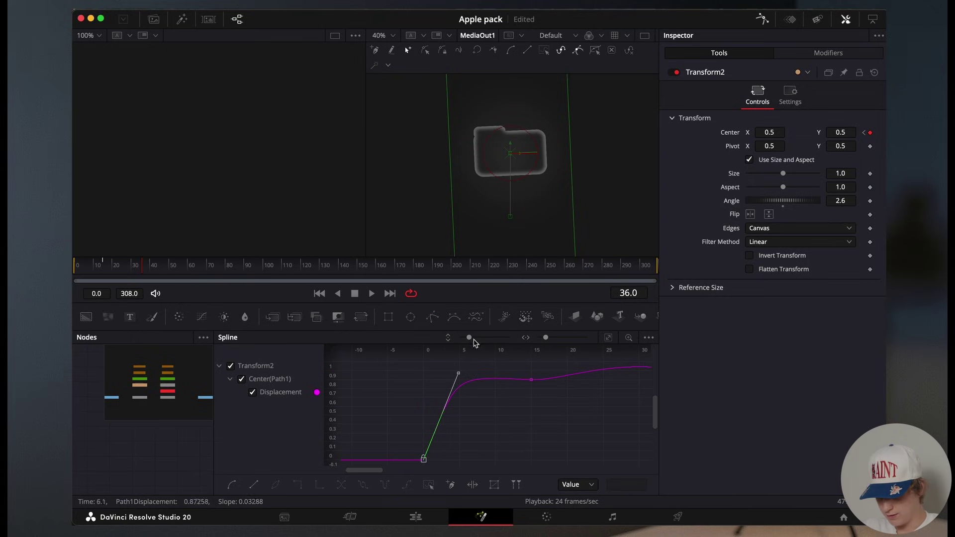
mouse_move(458, 373)
mouse_down()
mouse_move(457, 354)
mouse_move(460, 369)
mouse_up()
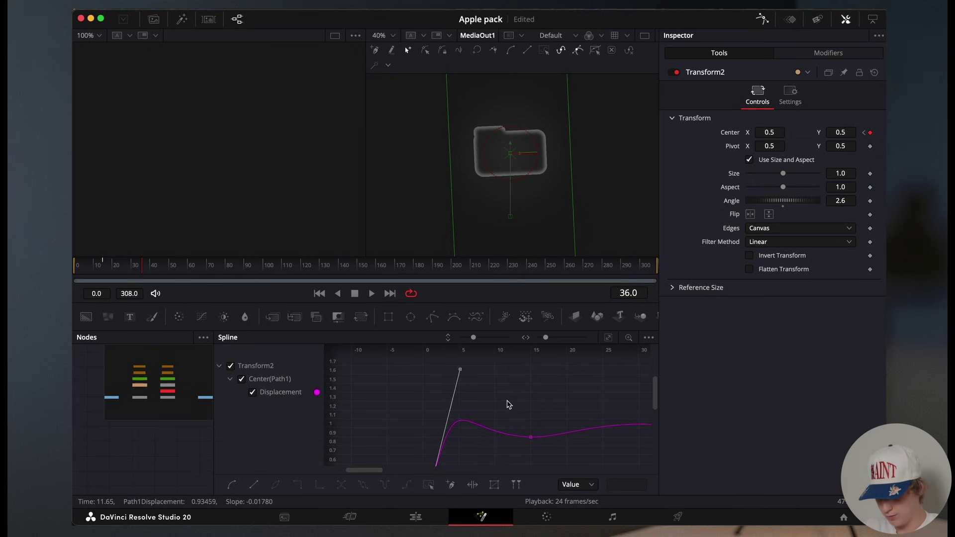
scroll(508, 403, right, 5)
click(602, 420)
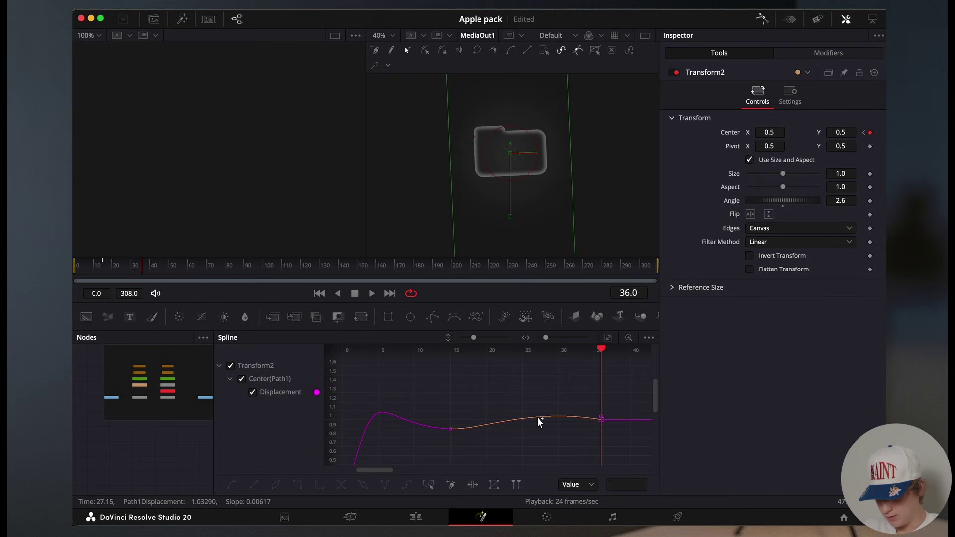
Play the folder's bounce animation from the start of the composition.
click(74, 270)
key(space)
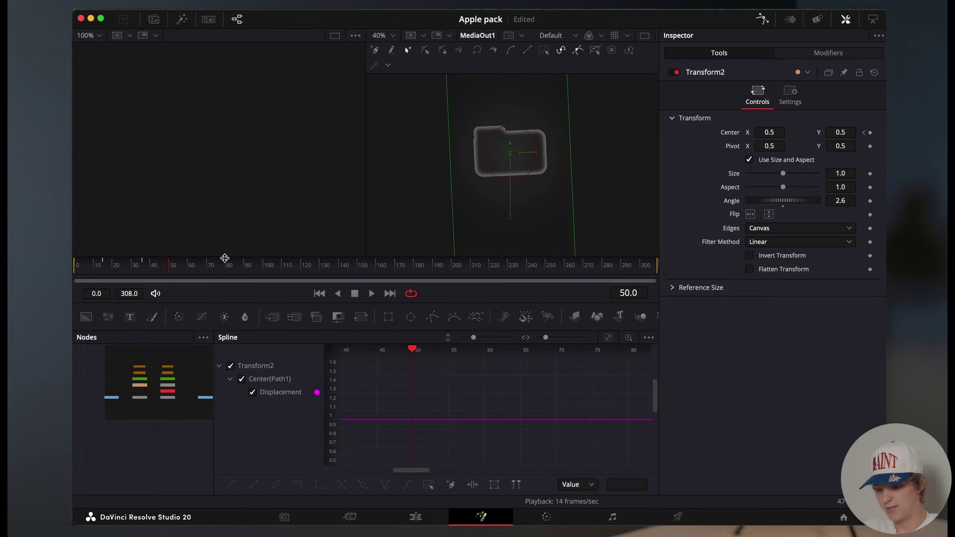
click(74, 266)
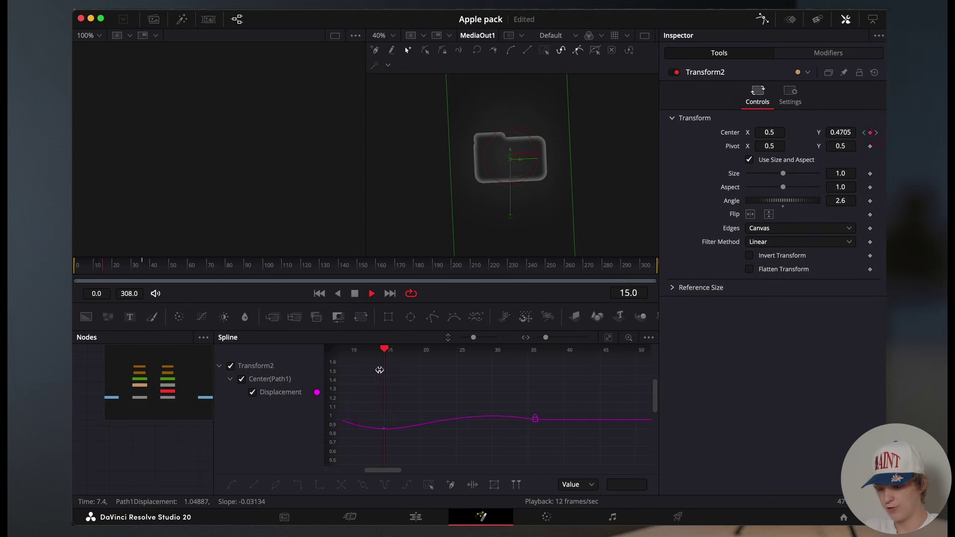
Close the Spline editor and undo the Center keyframe animation on Transform2.
click(762, 19)
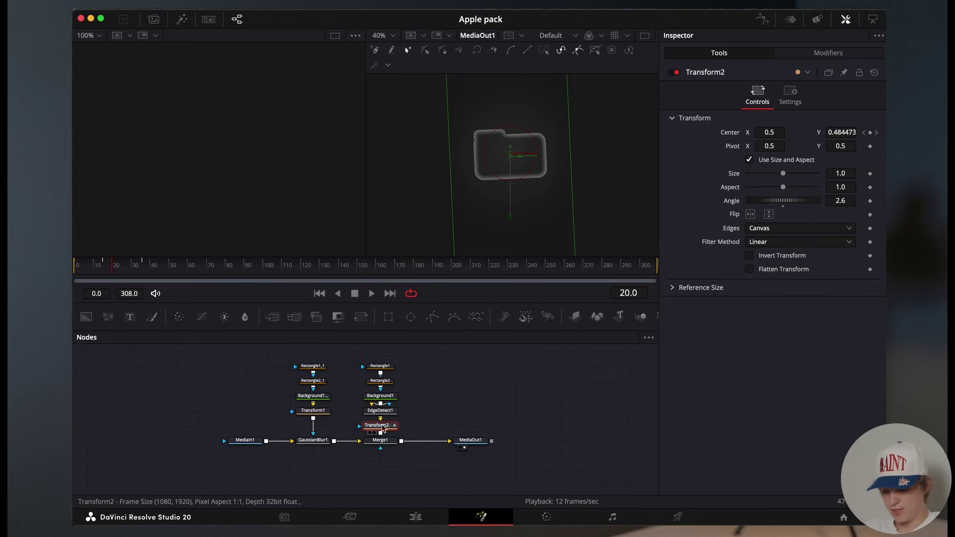
key(super+z)
key(super+z)
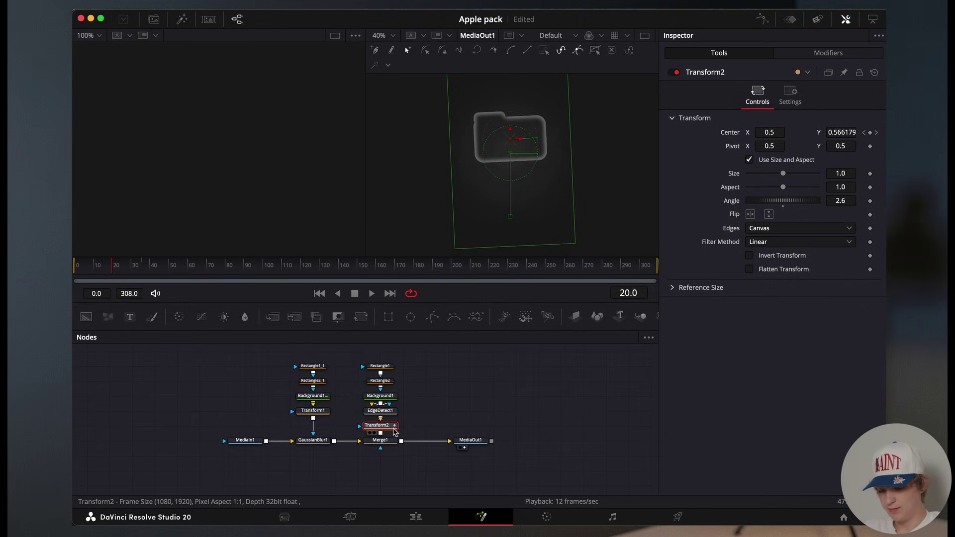
key(ctrl+z)
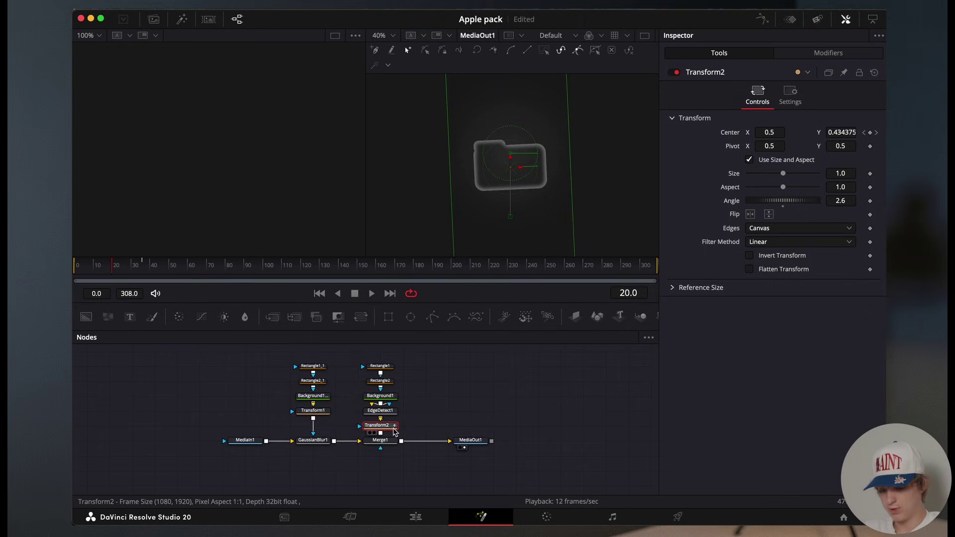
key(ctrl+z)
key(ctrl+z)
Add an Anim Curves modifier to Transform2's Size, using an Easing curve with Elastic as the Out easing.
right_click(735, 175)
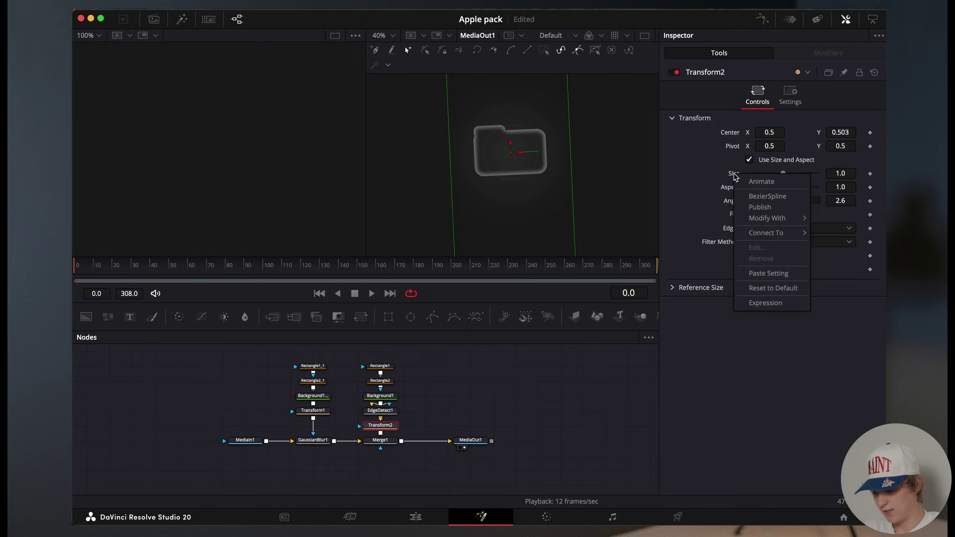
mouse_move(773, 224)
click(663, 218)
click(798, 146)
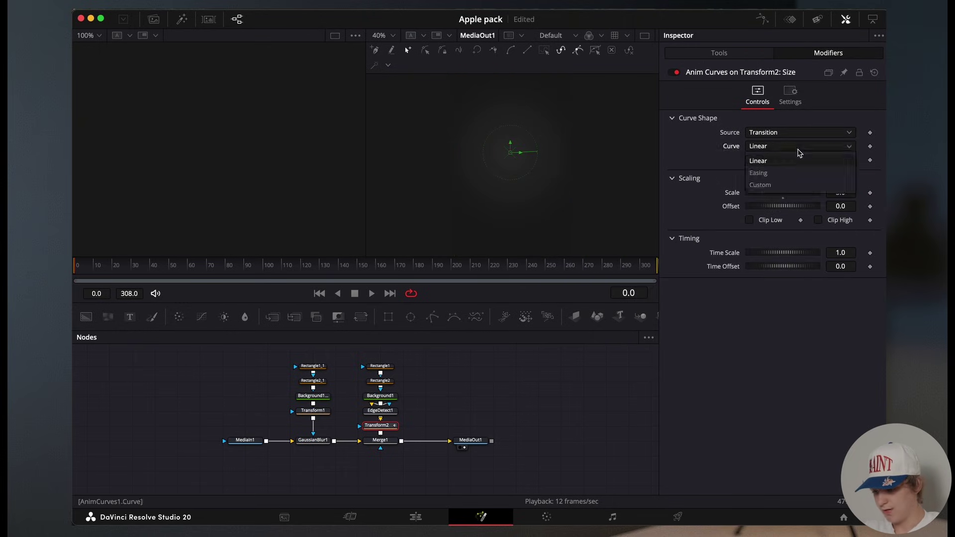
click(779, 174)
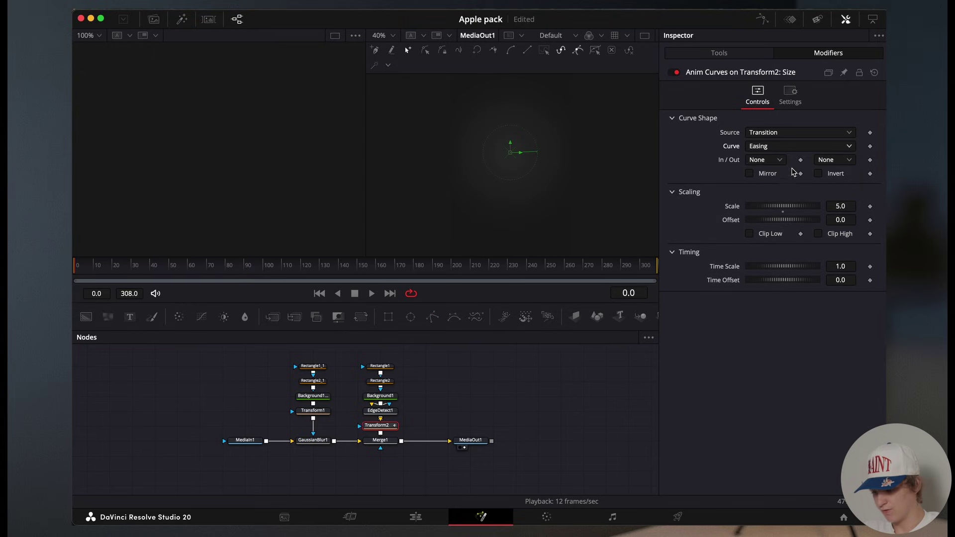
click(831, 160)
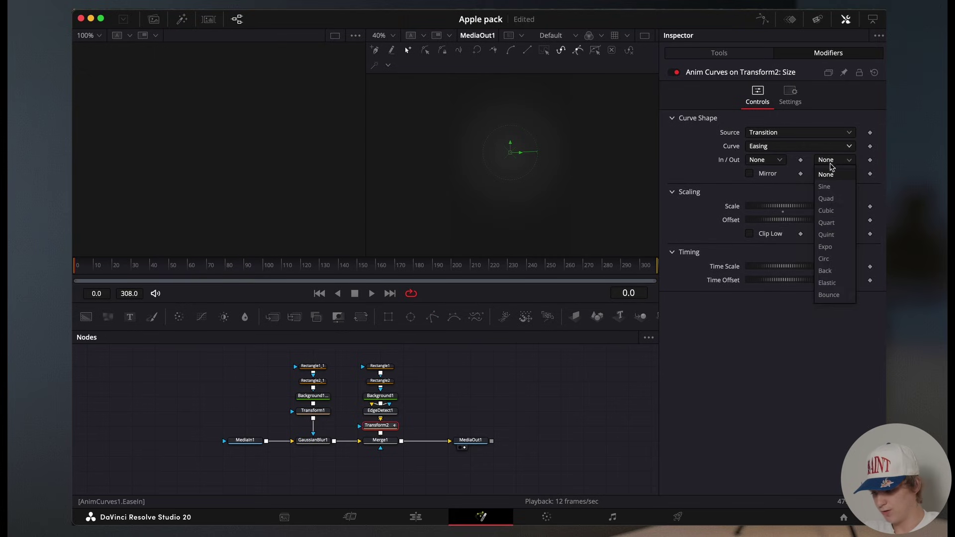
click(829, 283)
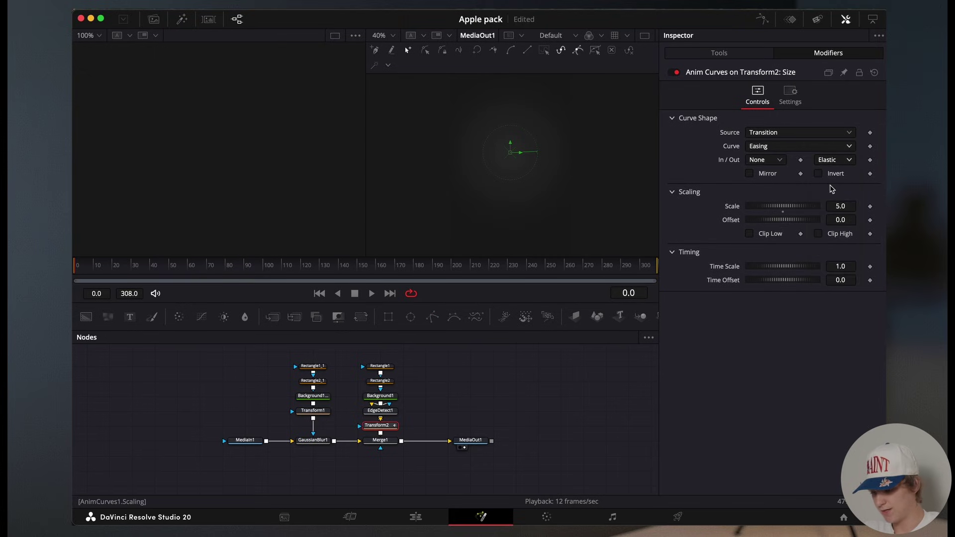
Set the Anim Curves Scale to 1.0 and play the size animation from the start.
click(840, 206)
text(1)
key(Tab)
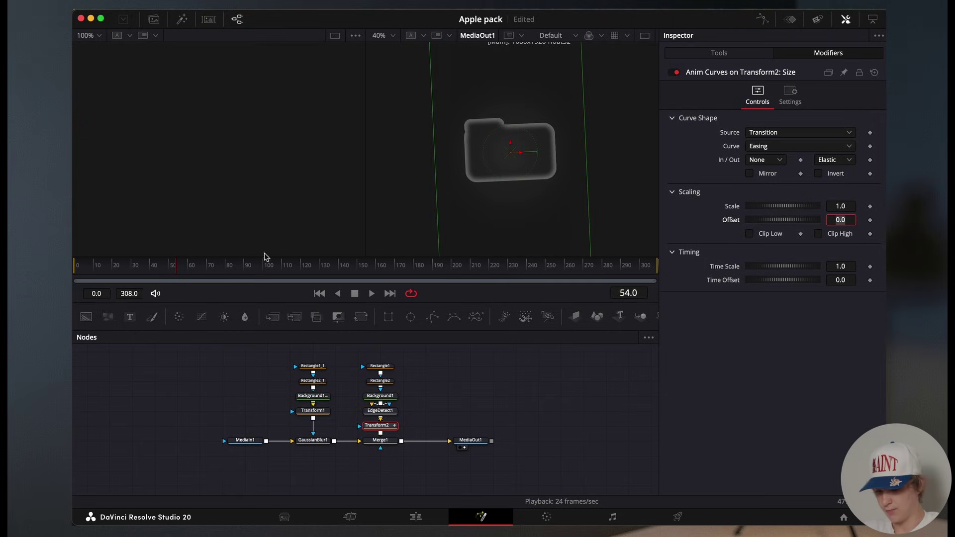
drag(180, 264, 73, 264)
key(space)
click(217, 366)
key(space)
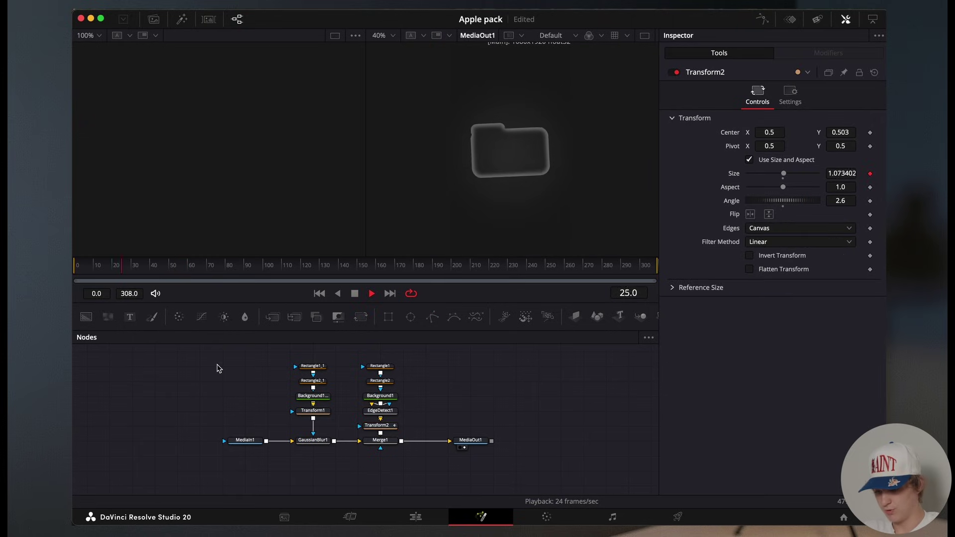
key(space)
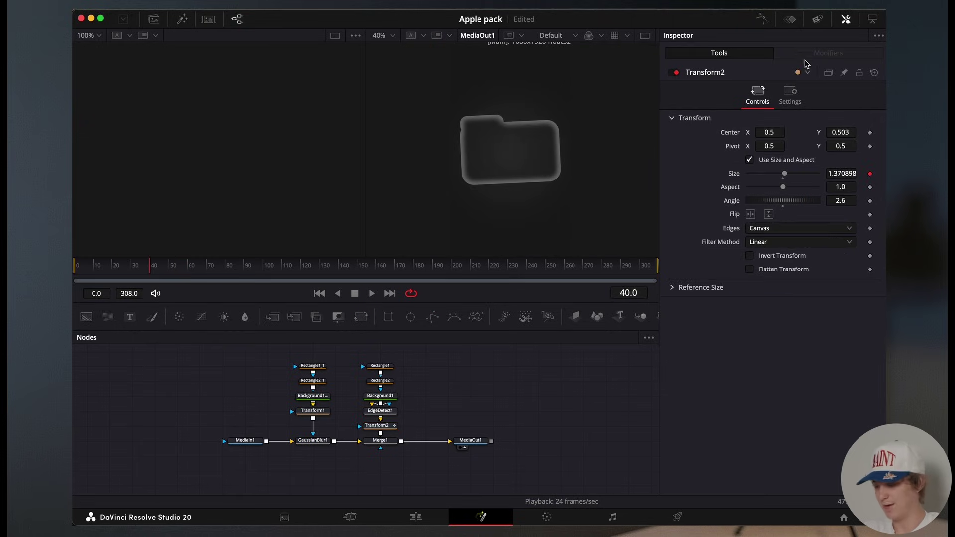
Set the Anim Curves Time Scale on Transform2's Size to 3.943 and play the elastic scale-in from the start.
click(382, 427)
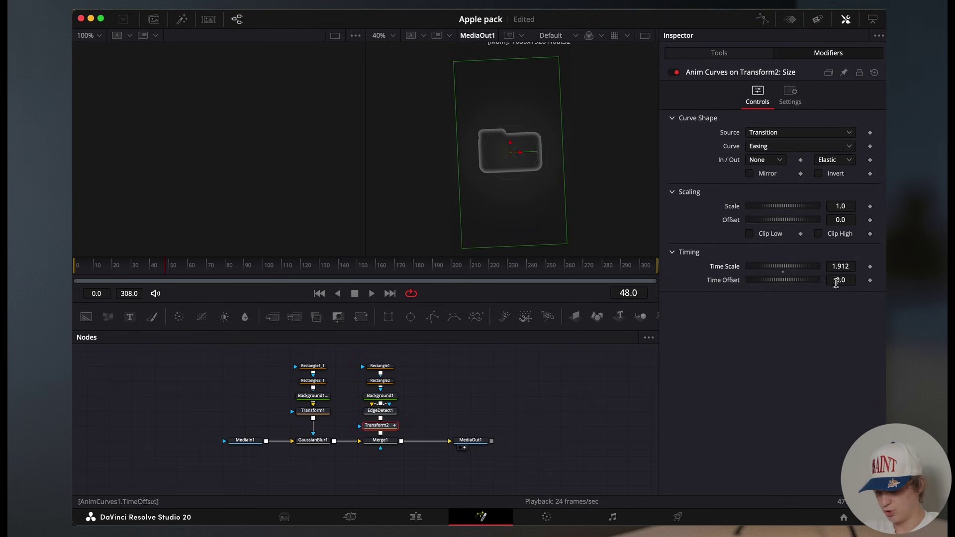
click(72, 270)
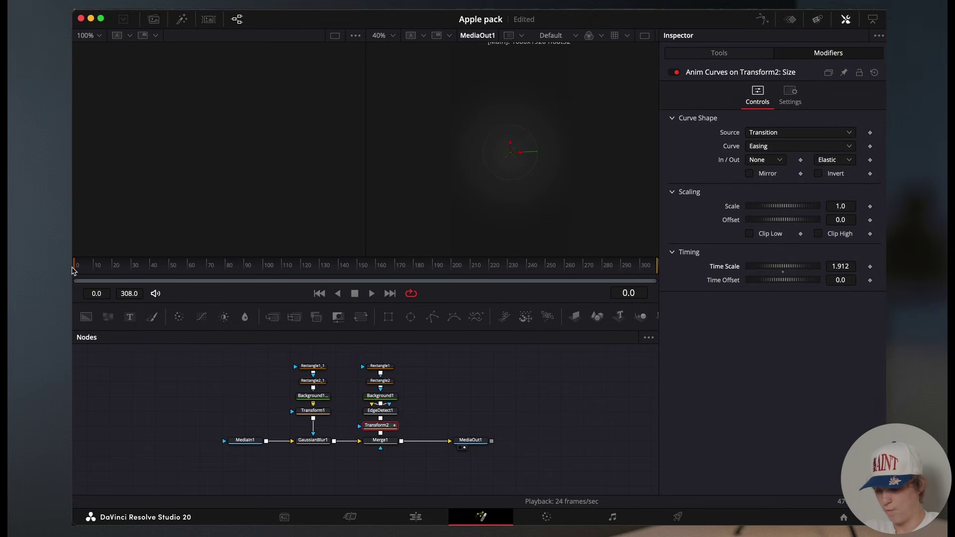
key(space)
mouse_move(846, 270)
mouse_down()
mouse_move(886, 271)
mouse_move(849, 269)
mouse_up()
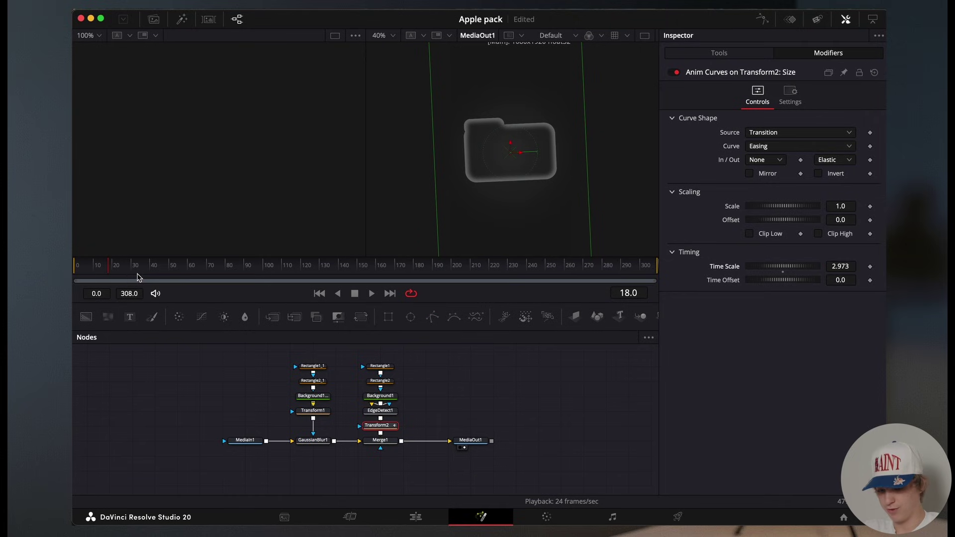
drag(108, 271, 73, 276)
key(space)
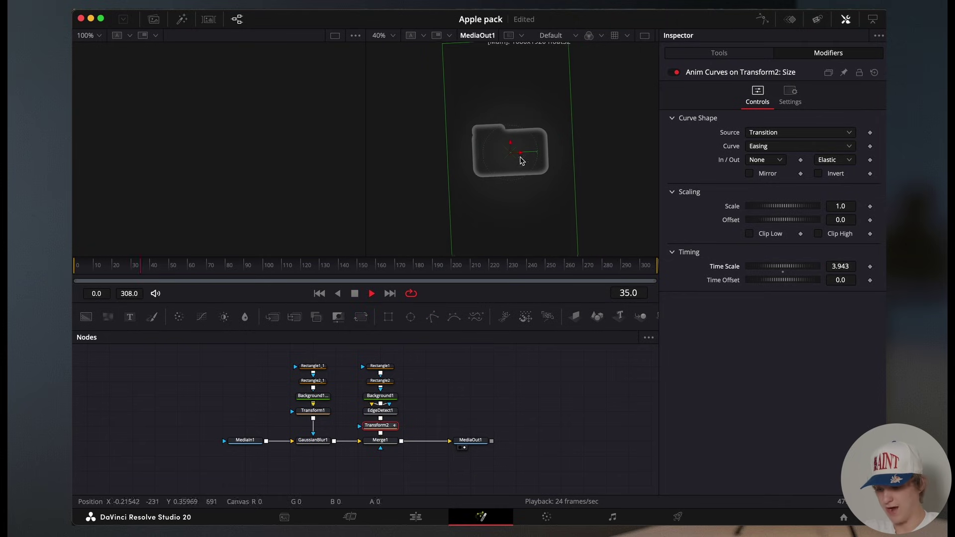
key(space)
drag(187, 272, 72, 271)
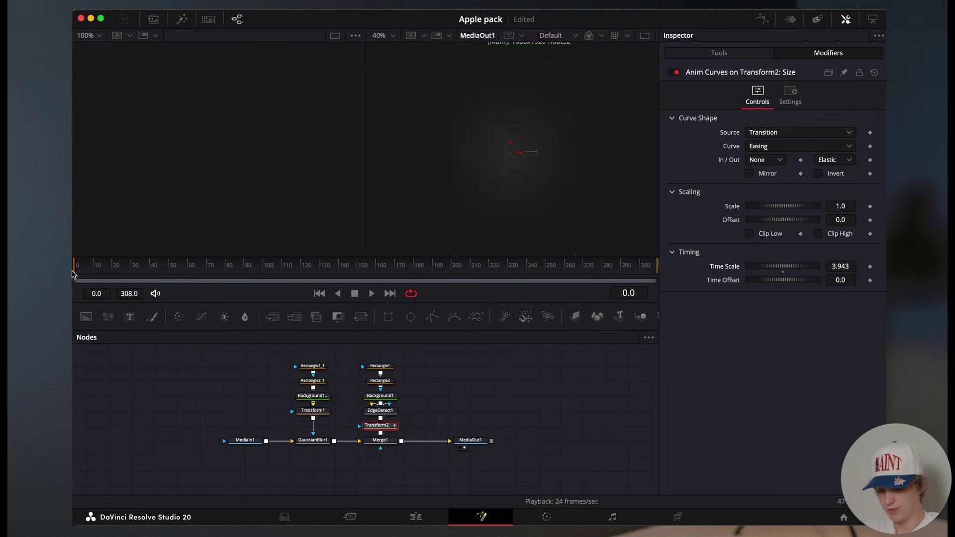
key(space)
key(space)
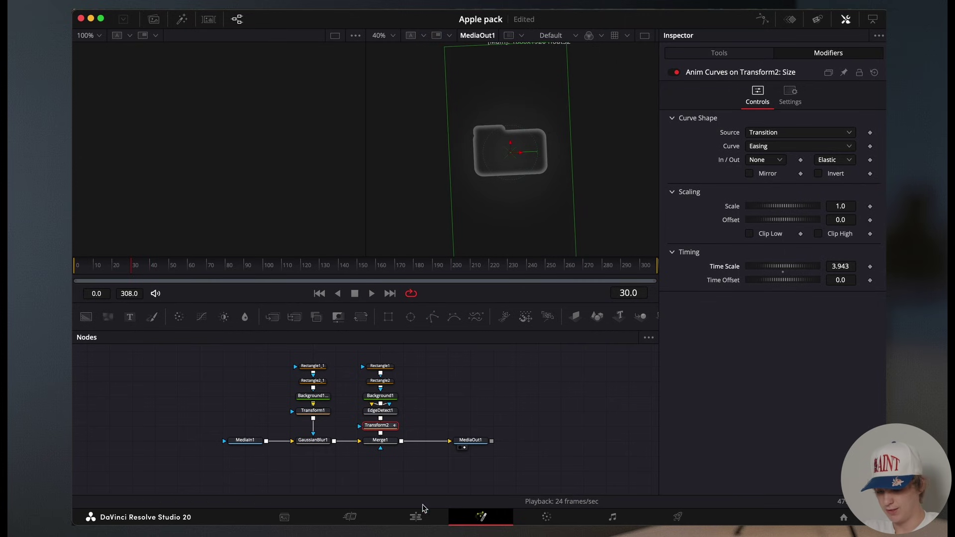
Return to the edit timeline and move the folder's adjustment clip up to track V3.
click(417, 518)
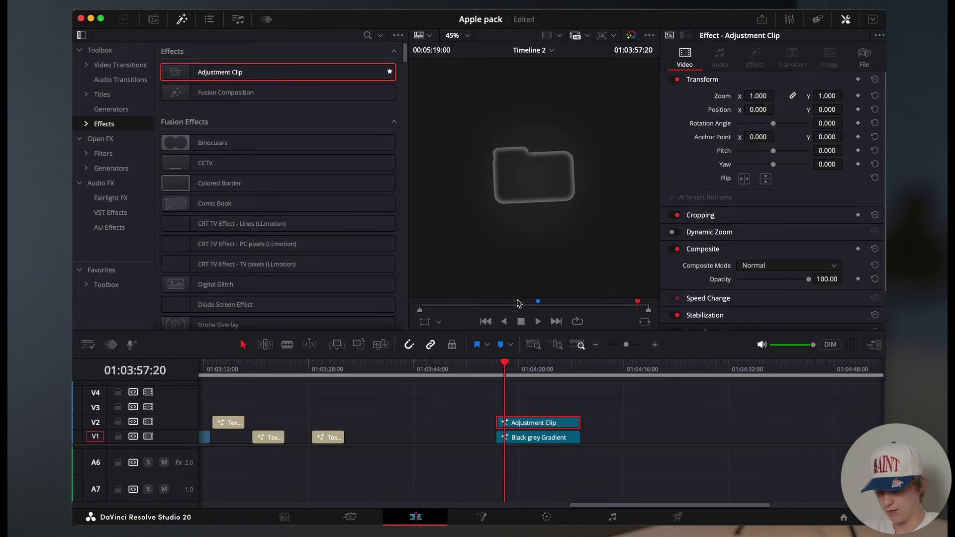
drag(490, 377, 499, 377)
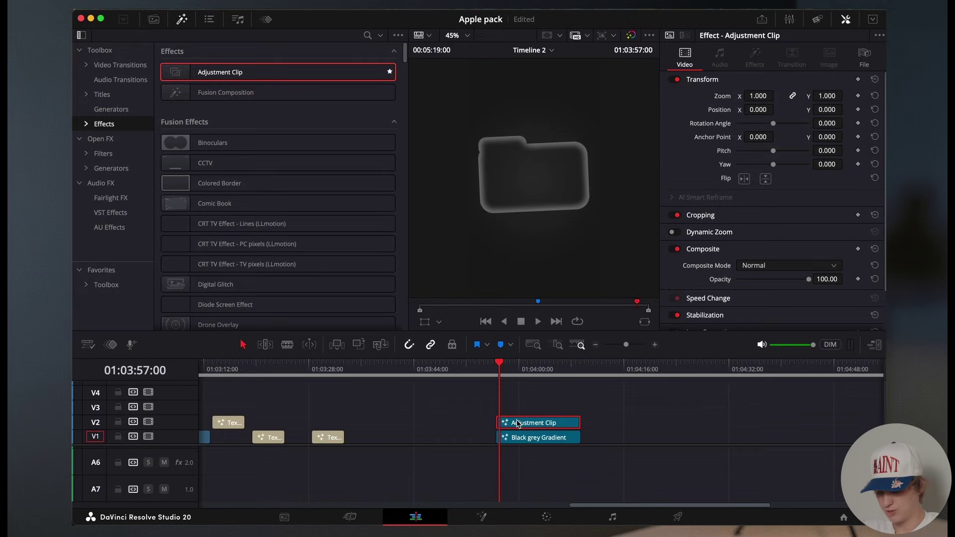
drag(517, 423, 517, 416)
Copy the "The all new" Text+ clip onto V2 between the adjustment clip and the Black grey Gradient, and play the result.
scroll(338, 421, left, 3)
click(350, 367)
key(space)
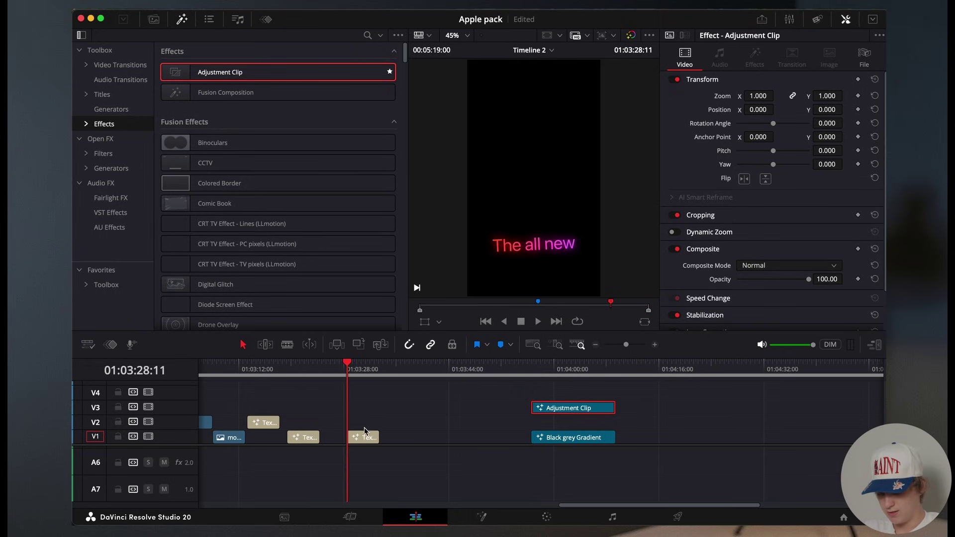
key(space)
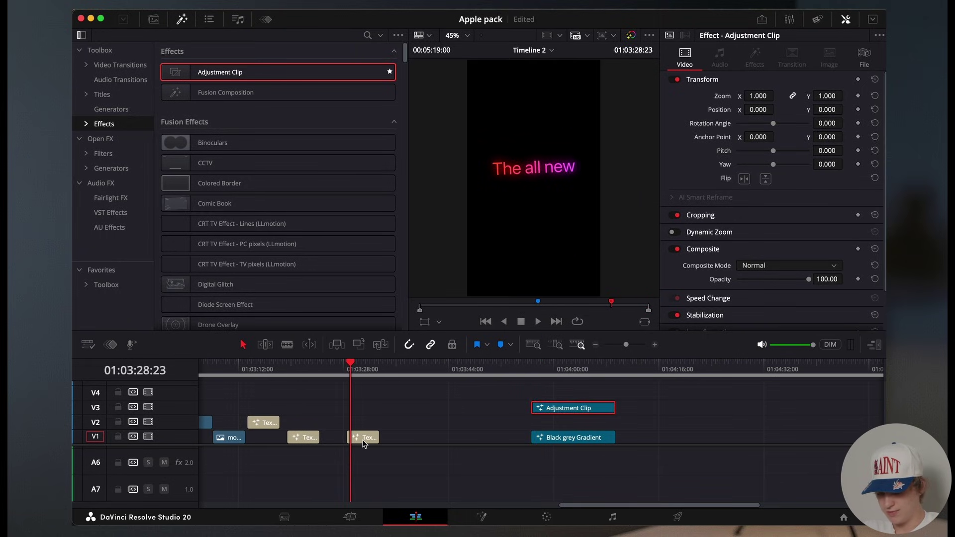
drag(363, 440, 550, 426)
click(533, 368)
key(space)
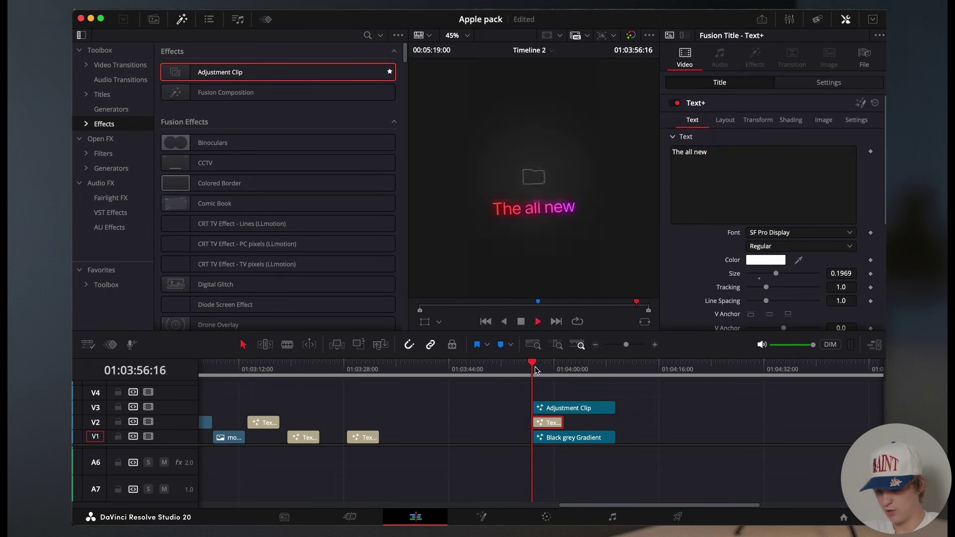
key(space)
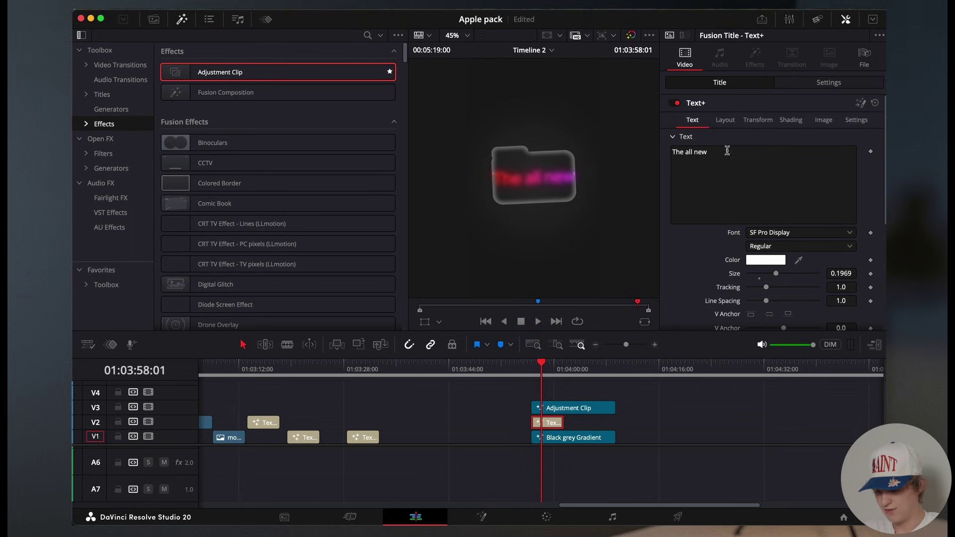
Move the copied "The all new" text up by setting its layout Center Y to 0.654.
click(727, 122)
drag(868, 169, 868, 169)
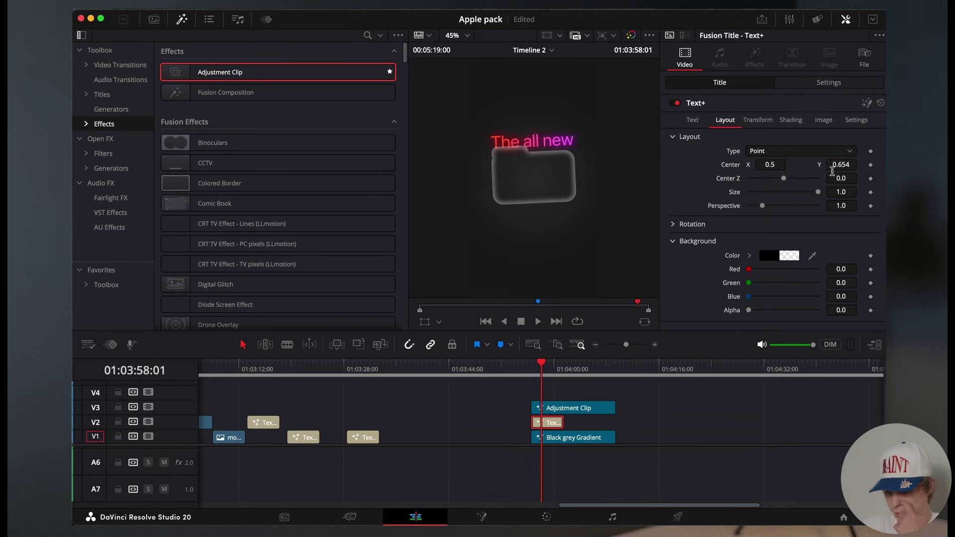
click(693, 120)
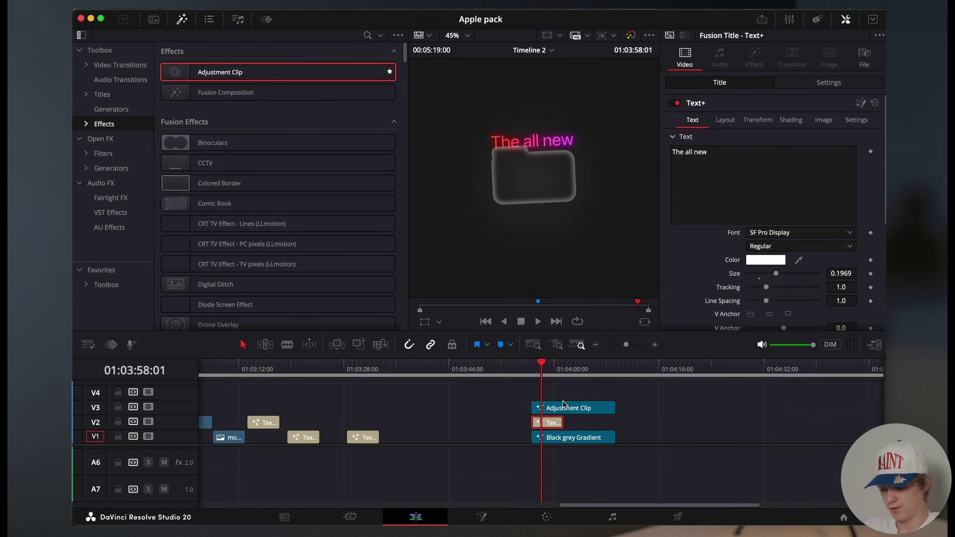
Extend the copied Text+ clip to the end of the adjustment clip and play the combined animation.
drag(557, 423, 614, 423)
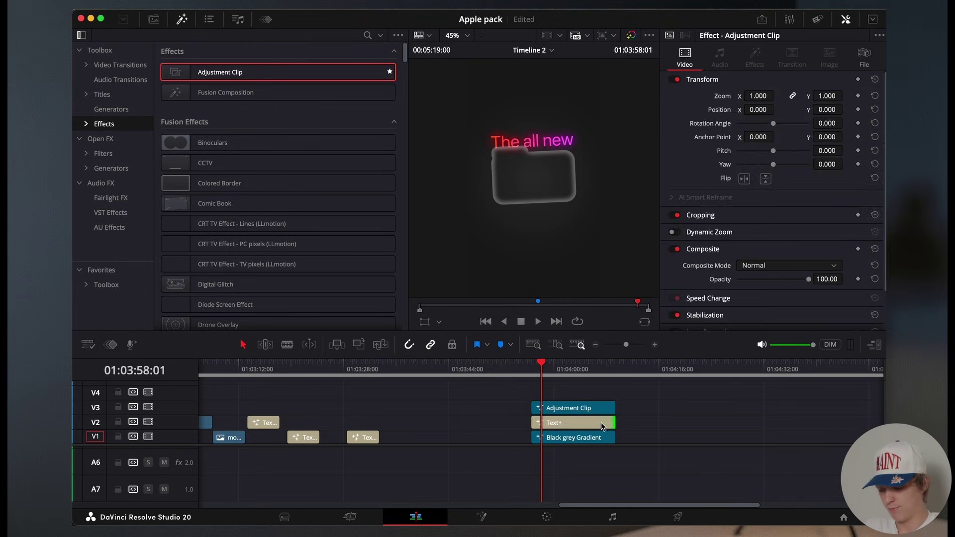
click(528, 370)
key(space)
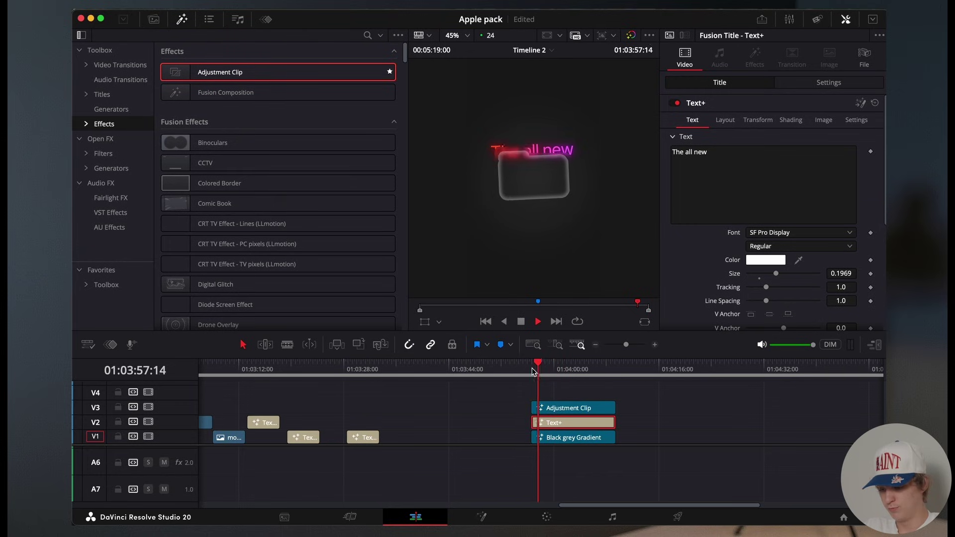
click(596, 345)
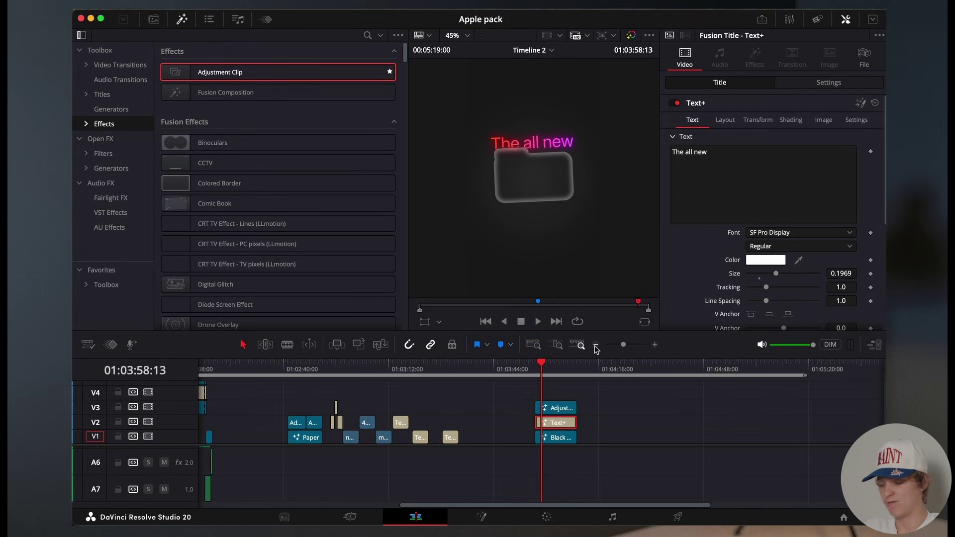